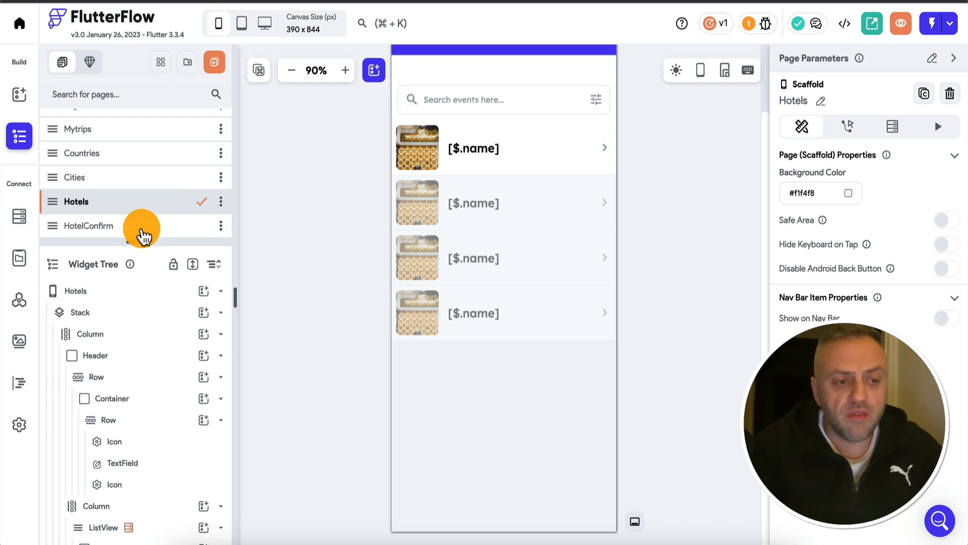
Step: Show the HotelConfirm page in FlutterFlow and compare it with the TravelBookingApp flowchart in Whimsical
click(144, 227)
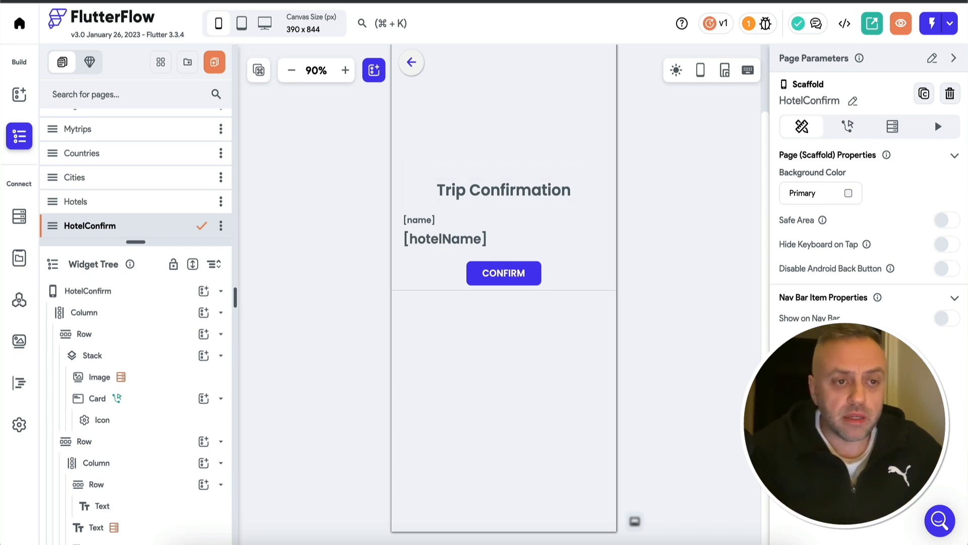
click(323, 1)
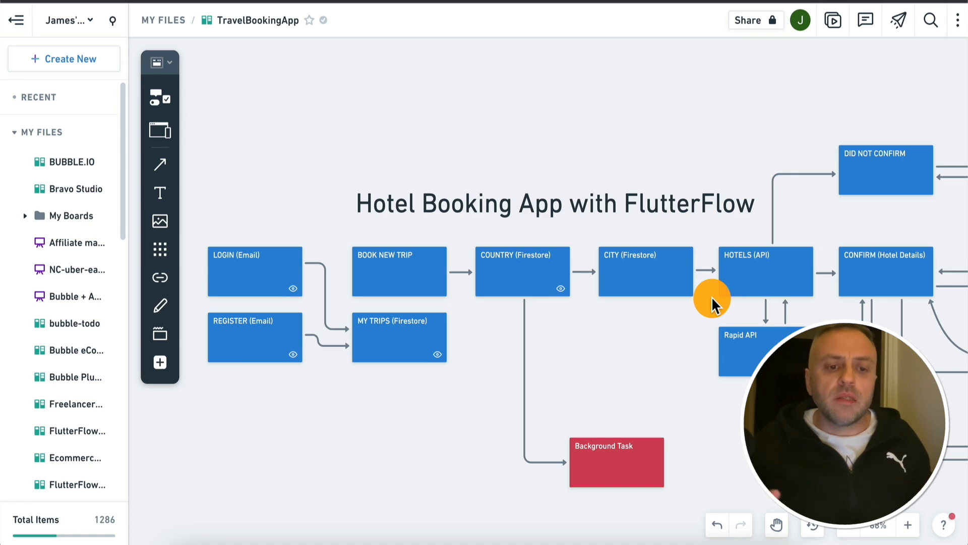
scroll(349, 181, down, 1)
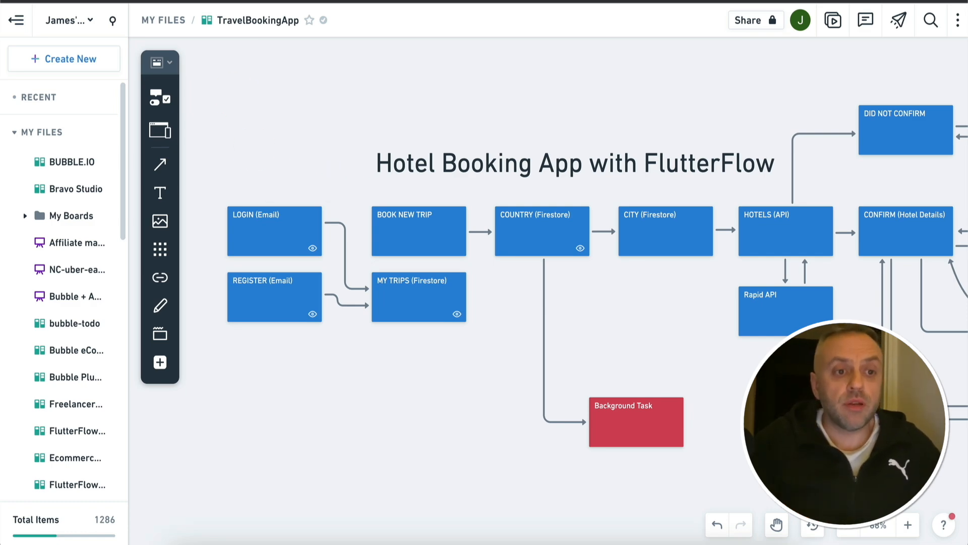
click(215, 1)
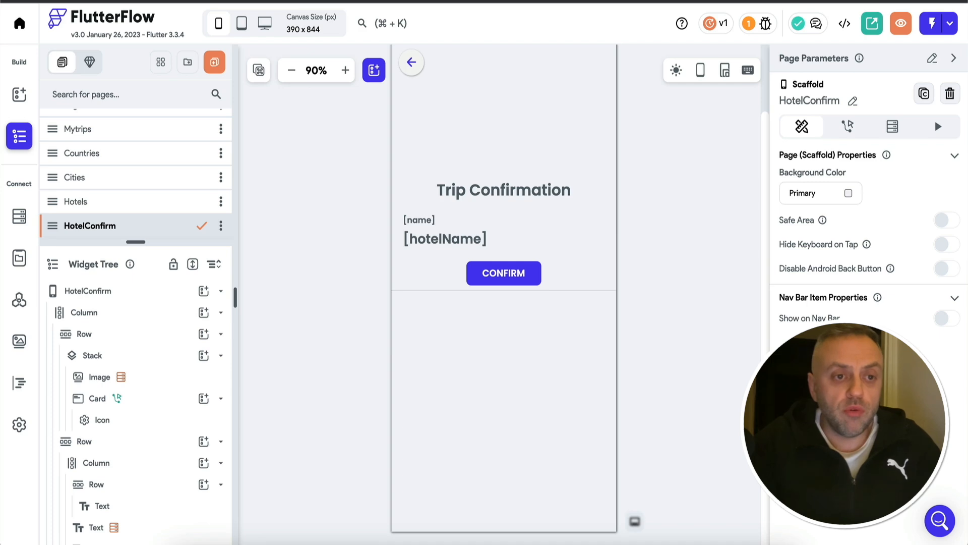
Step: Switch to the Whimsical flowchart and examine the hotel booking flow from login to trip confirmation, including its red background tasks
click(302, 1)
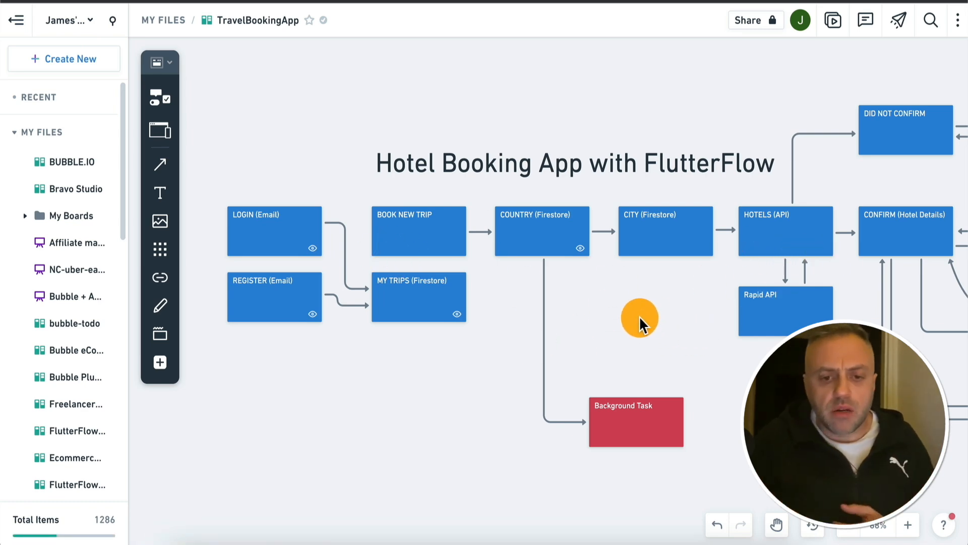
scroll(639, 315, right, 10)
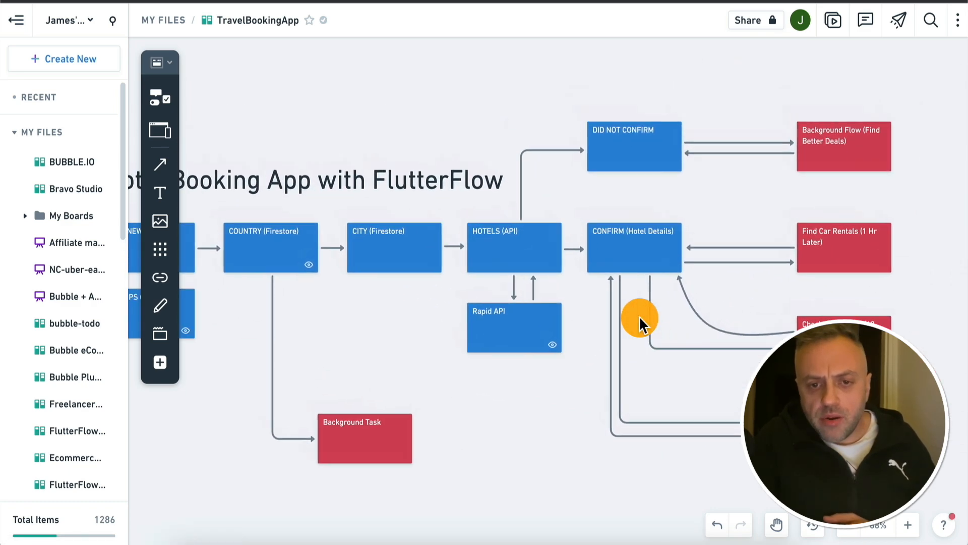
scroll(639, 315, right, 1)
scroll(640, 316, down, 1)
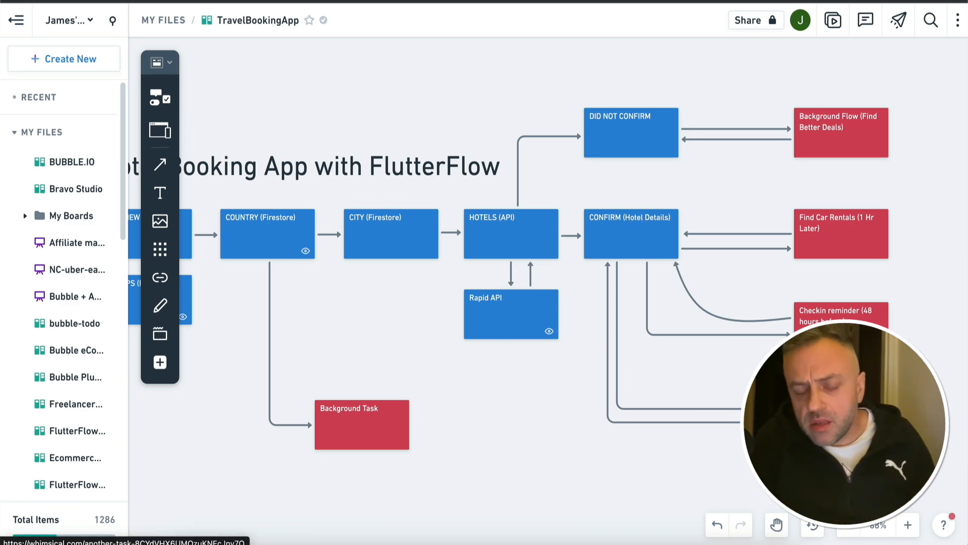
scroll(411, 434, left, 5)
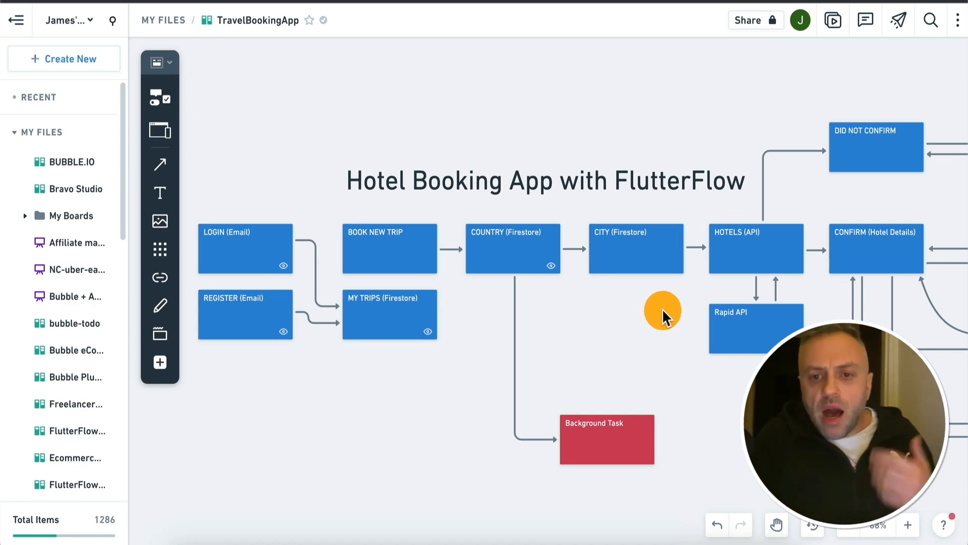
scroll(662, 310, right, 5)
scroll(662, 310, down, 1)
scroll(662, 310, left, 1)
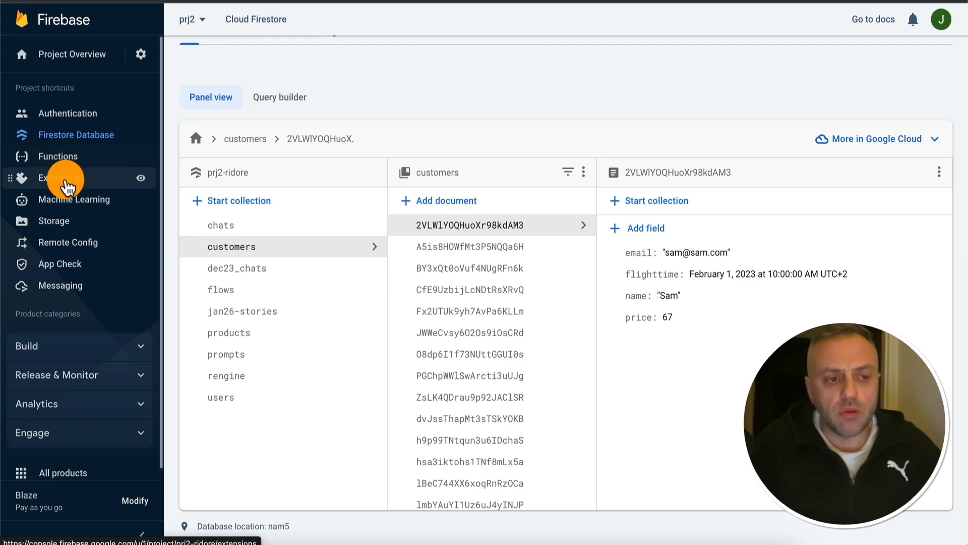
Step: Browse the Firebase extensions and start installing Trigger Email in the prj2 project
click(73, 181)
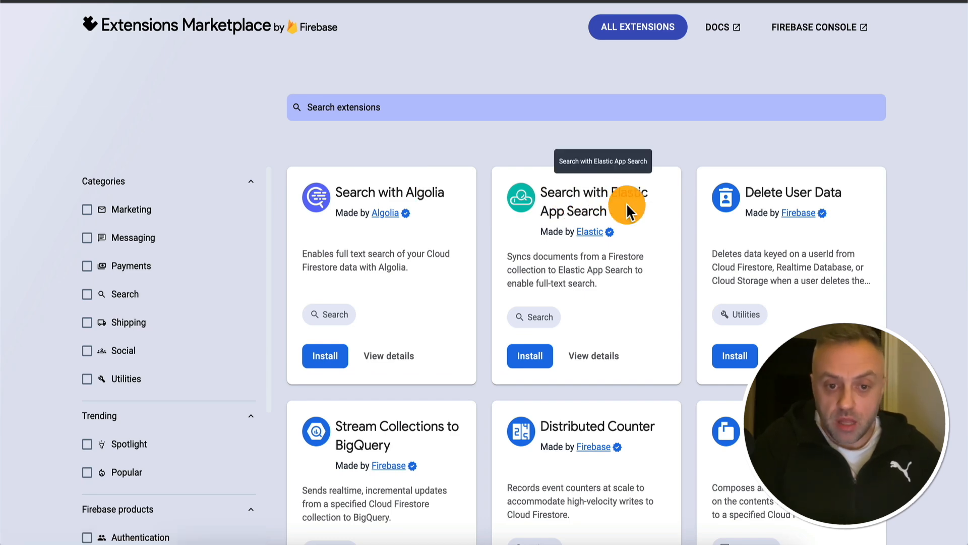
scroll(890, 280, down, 3)
scroll(889, 277, down, 1)
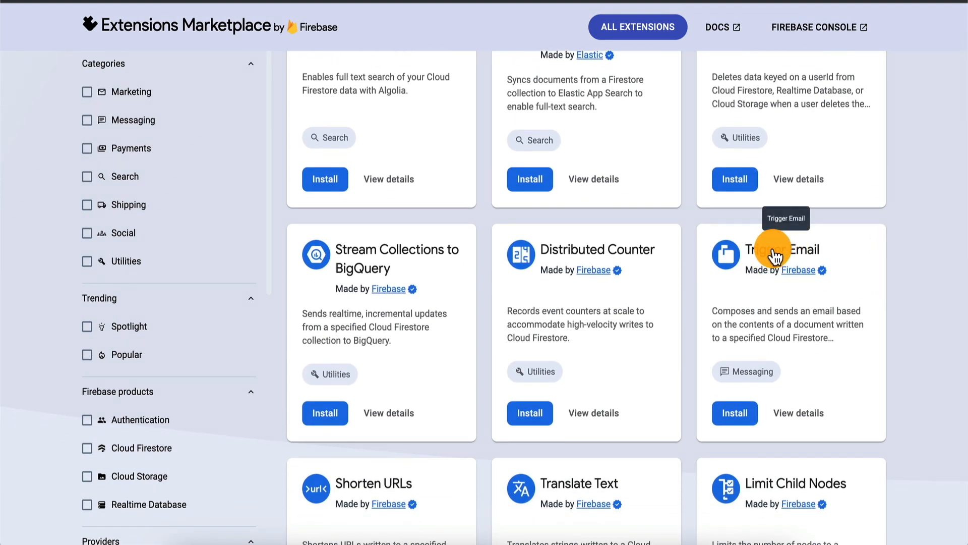
click(731, 416)
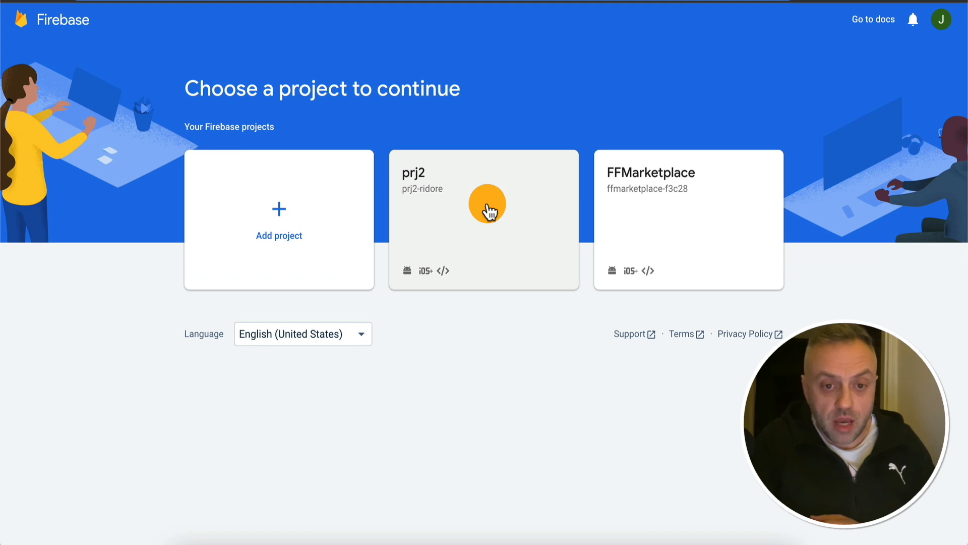
click(487, 207)
Step: Accept the billing information, enable Cloud Functions and accept the access granted to the Trigger Email extension
click(151, 335)
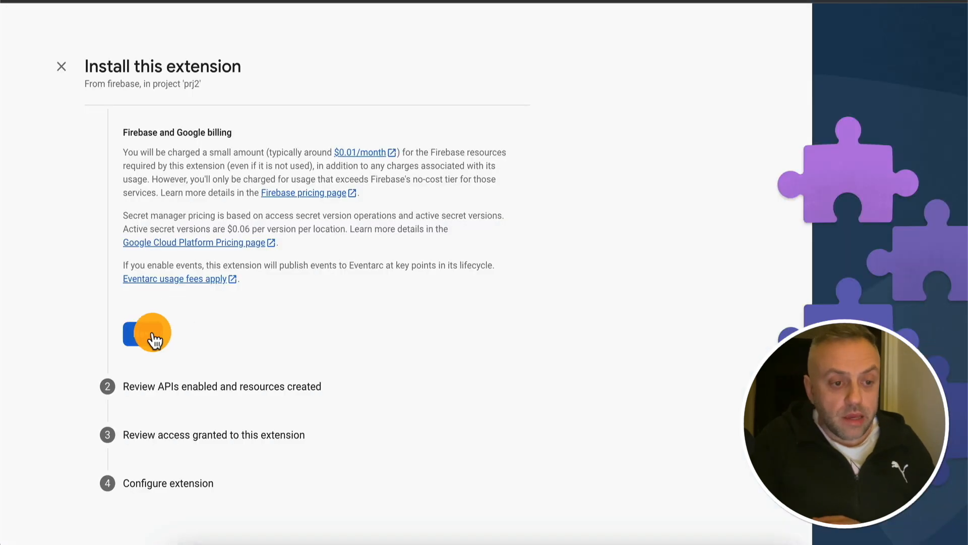
scroll(152, 327, down, 10)
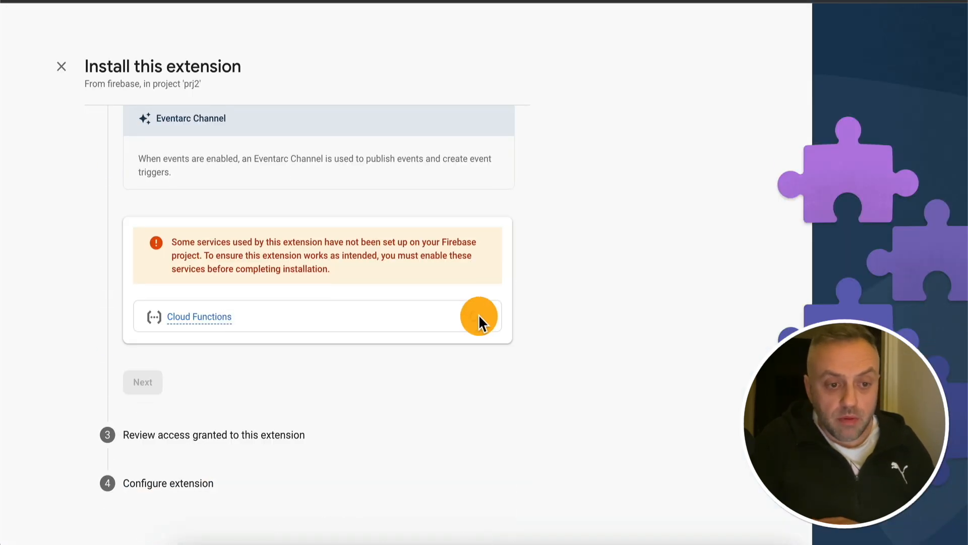
click(476, 317)
click(145, 386)
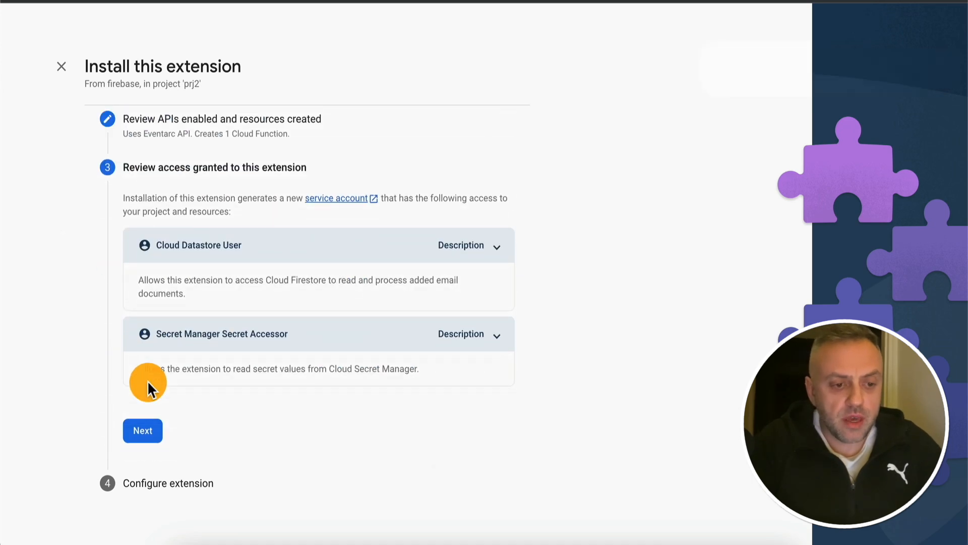
click(149, 430)
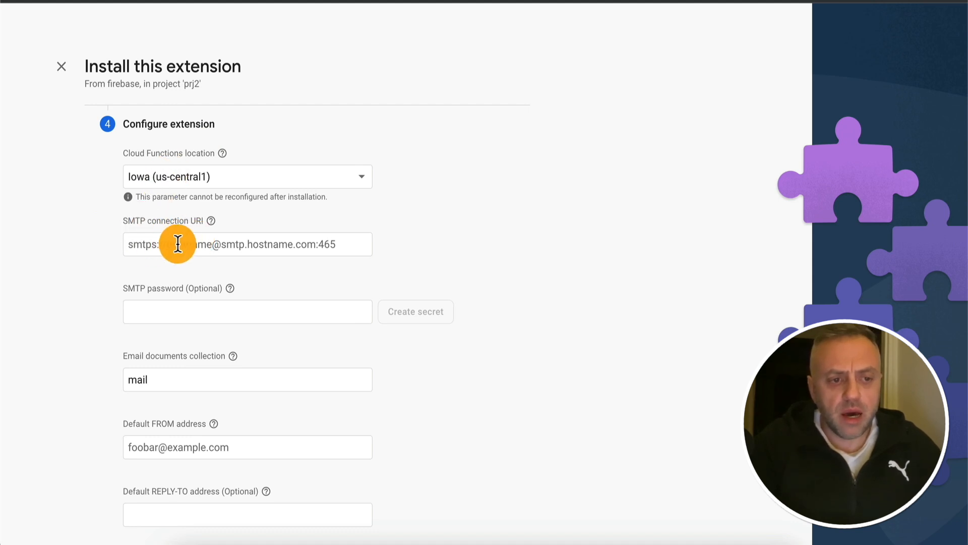
Step: Examine the Trigger Email configuration fields, including the email documents collection and default reply-to address, and close the installer without installing
scroll(103, 370, down, 2)
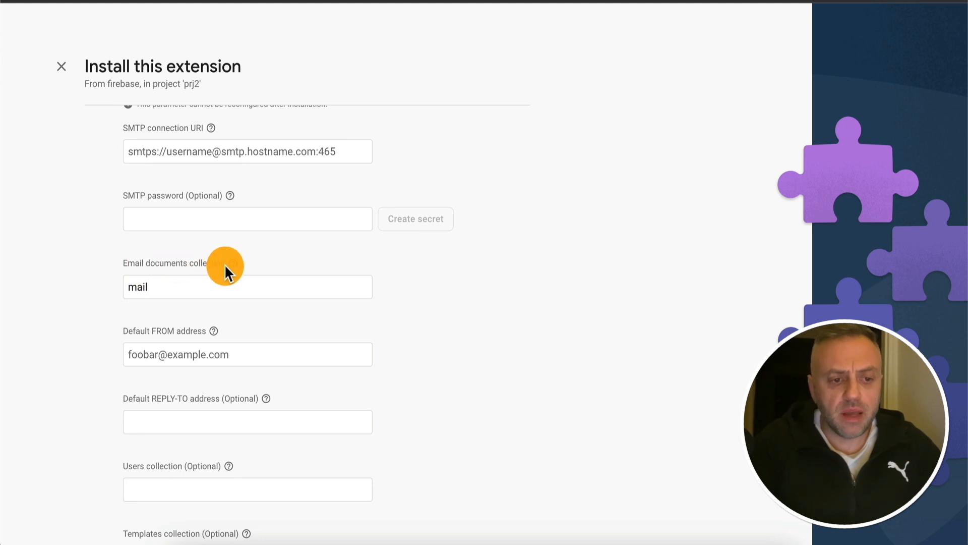
mouse_move(233, 264)
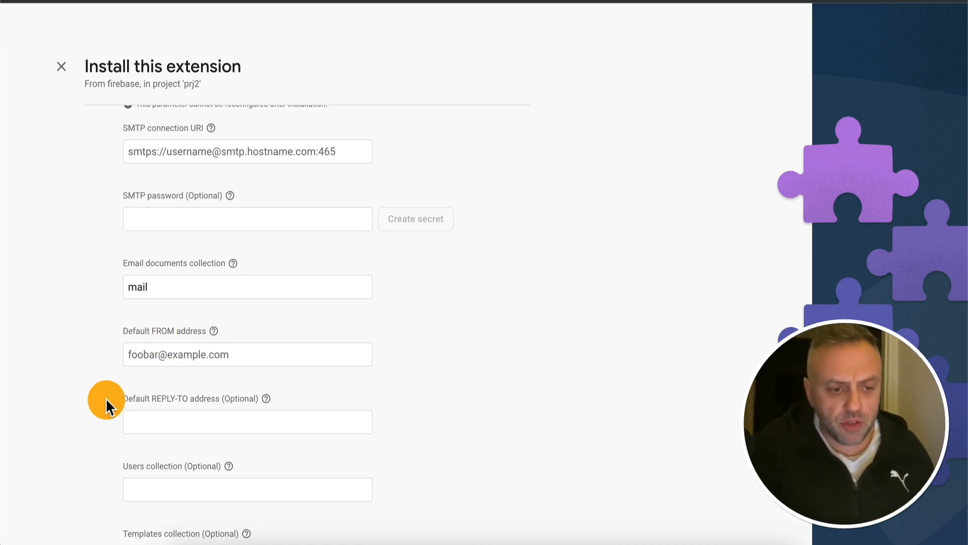
scroll(104, 403, down, 2)
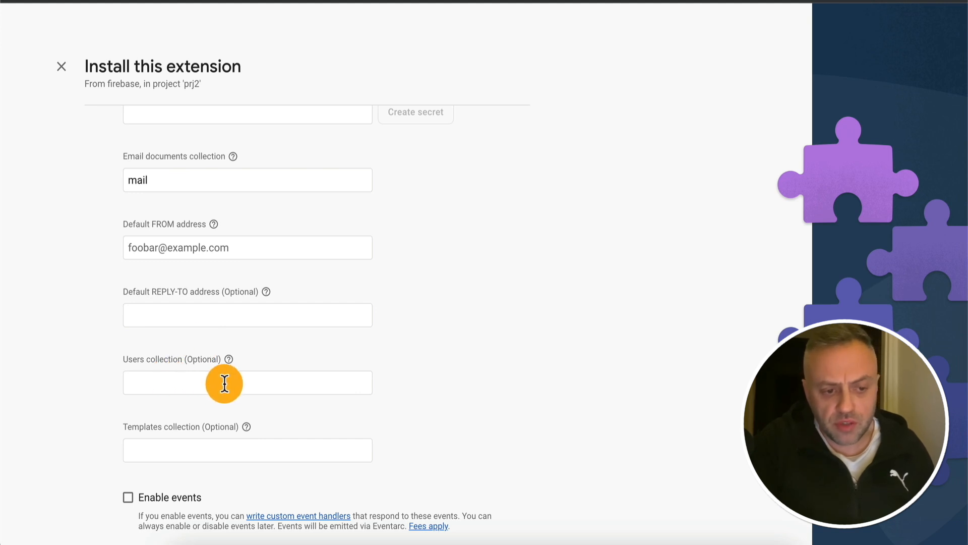
mouse_move(228, 359)
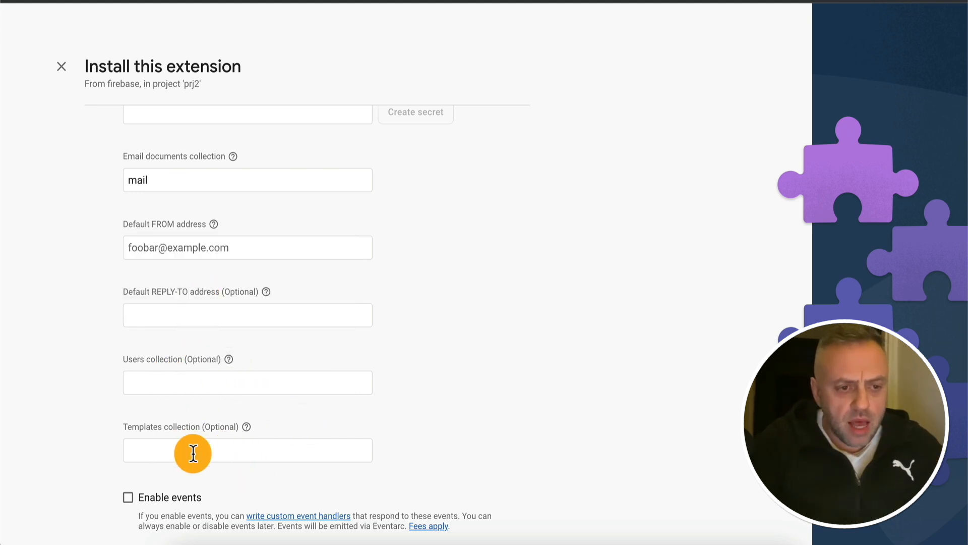
mouse_move(266, 292)
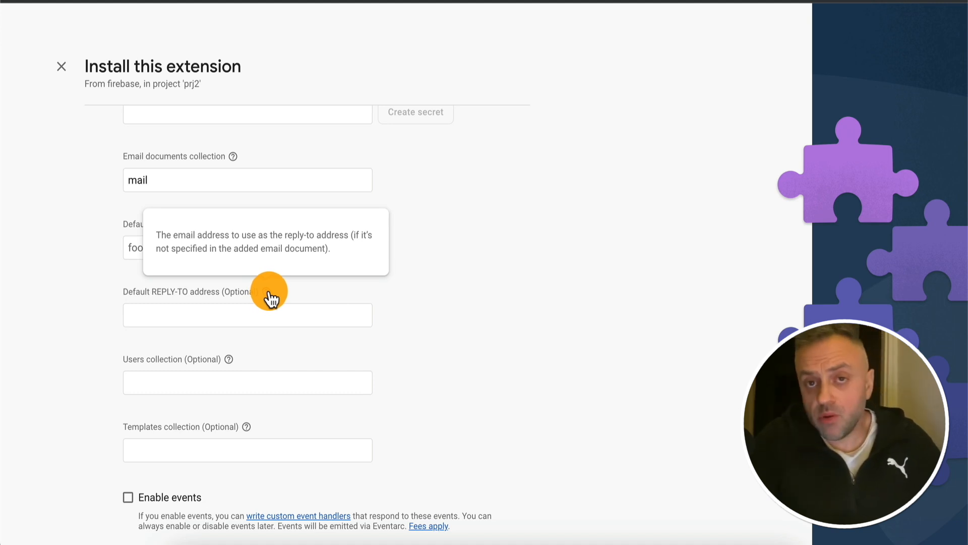
scroll(184, 486, down, 2)
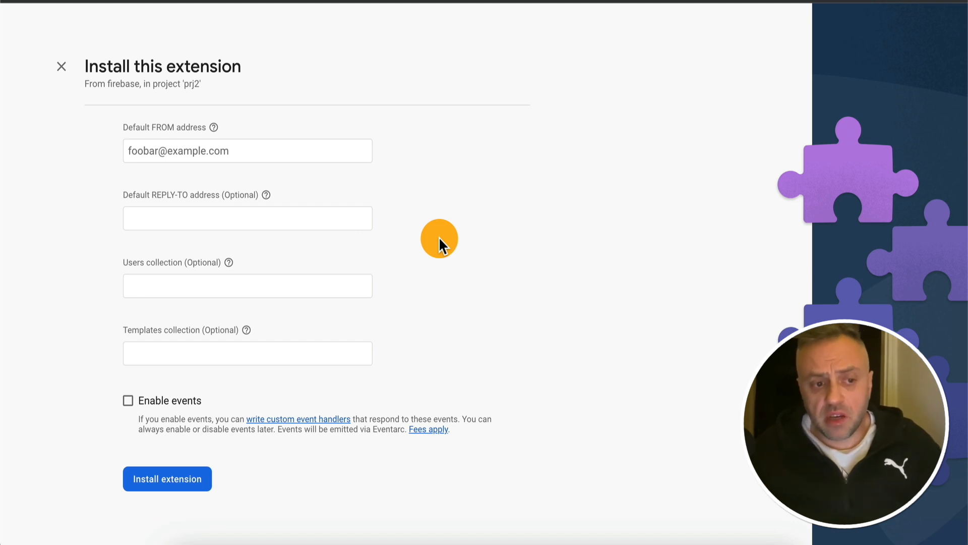
scroll(439, 237, up, 4)
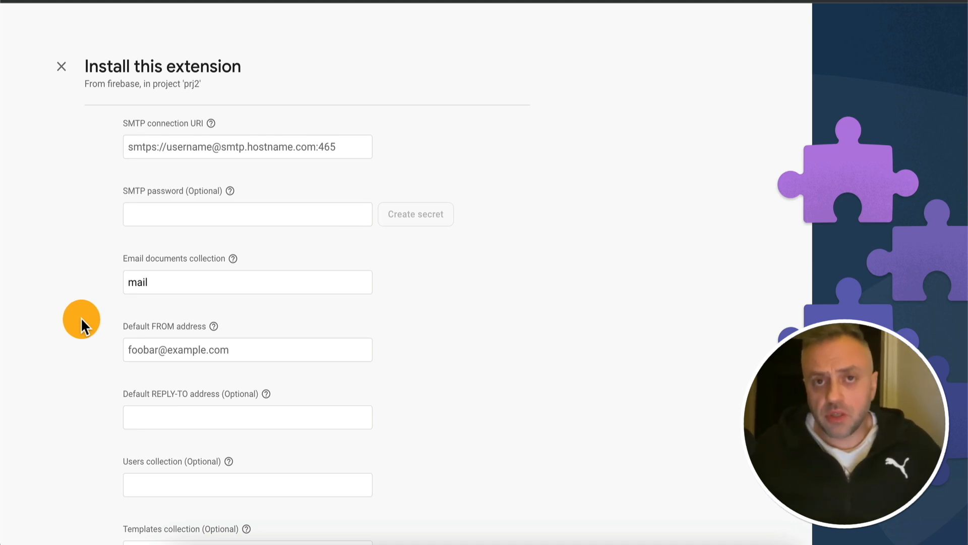
click(62, 66)
Step: Browse the remaining extensions in the Firebase Extensions Marketplace, such as Stream Collections to BigQuery and Translate Text
scroll(233, 384, down, 4)
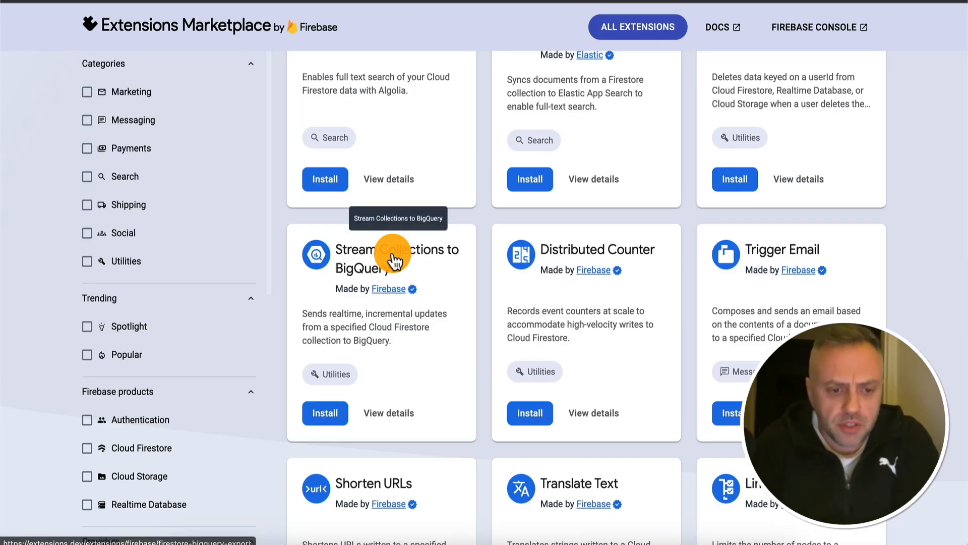
scroll(391, 254, down, 4)
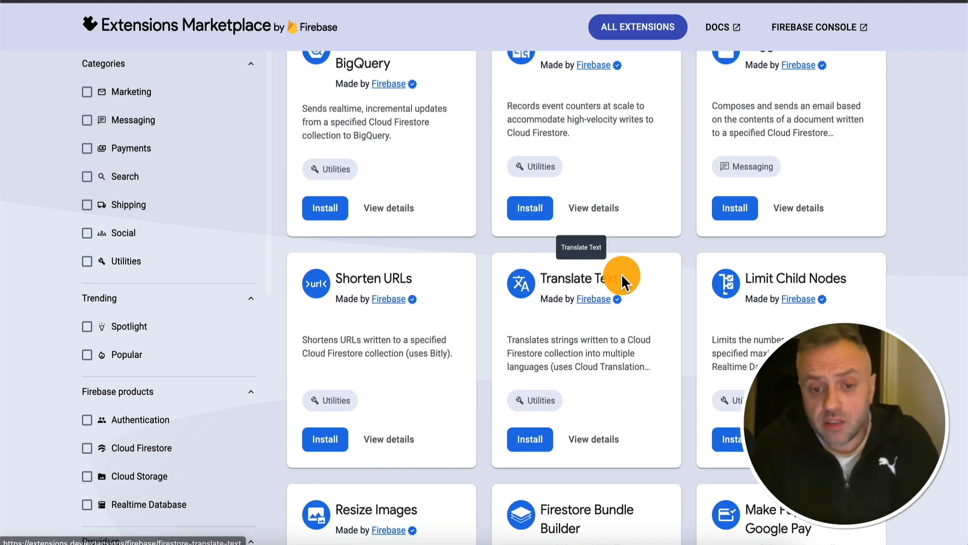
scroll(745, 279, down, 6)
scroll(746, 276, down, 5)
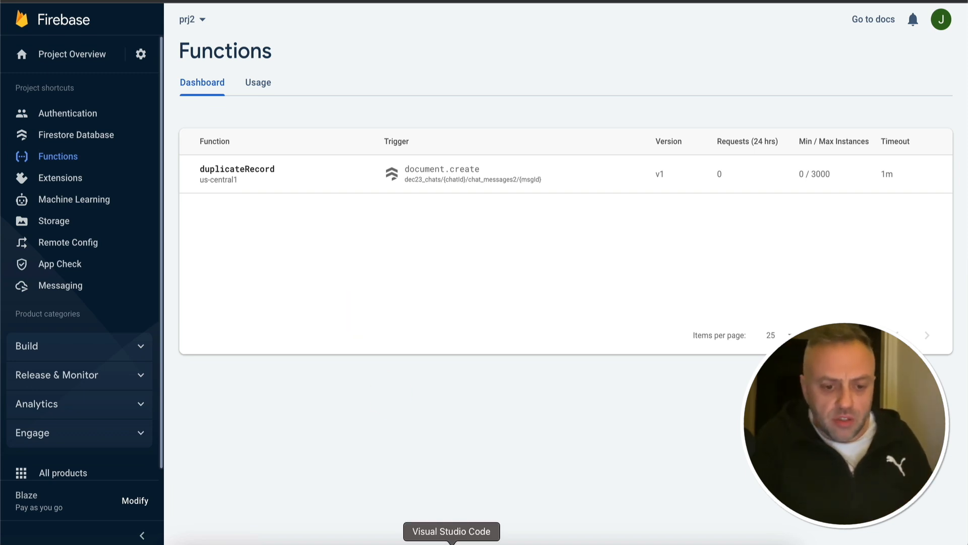
Step: Switch to Visual Studio Code and examine the body of the duplicateRecord function that copies new chat messages to another subcollection
click(452, 543)
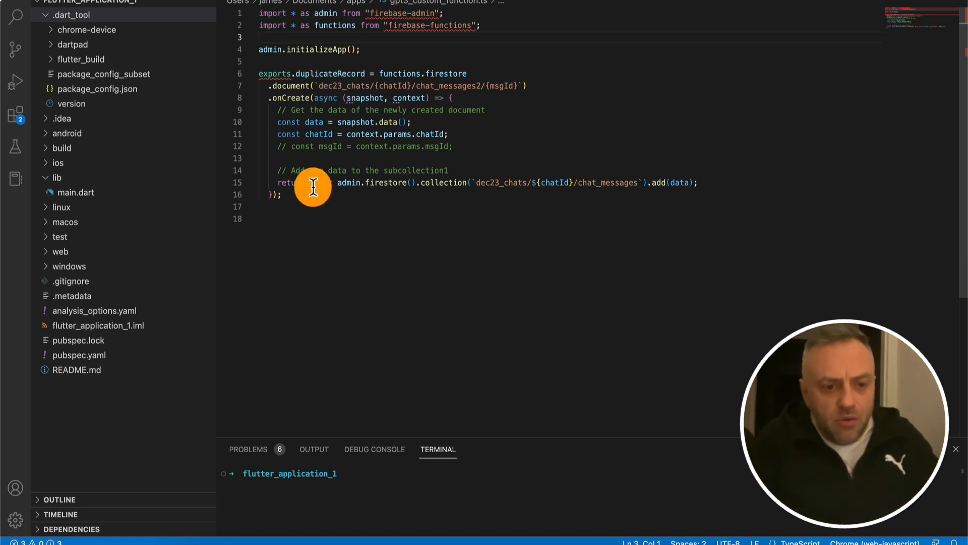
drag(276, 121, 676, 183)
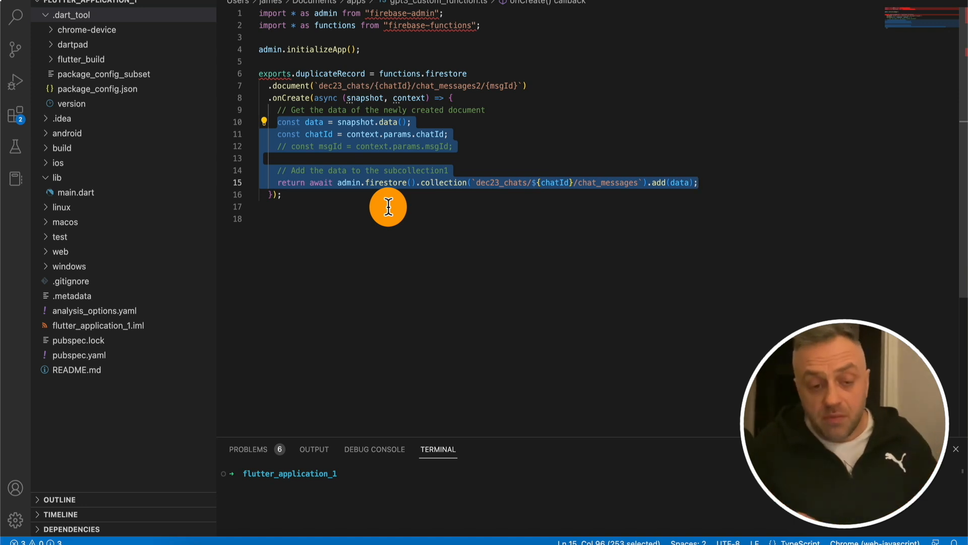
key(Down)
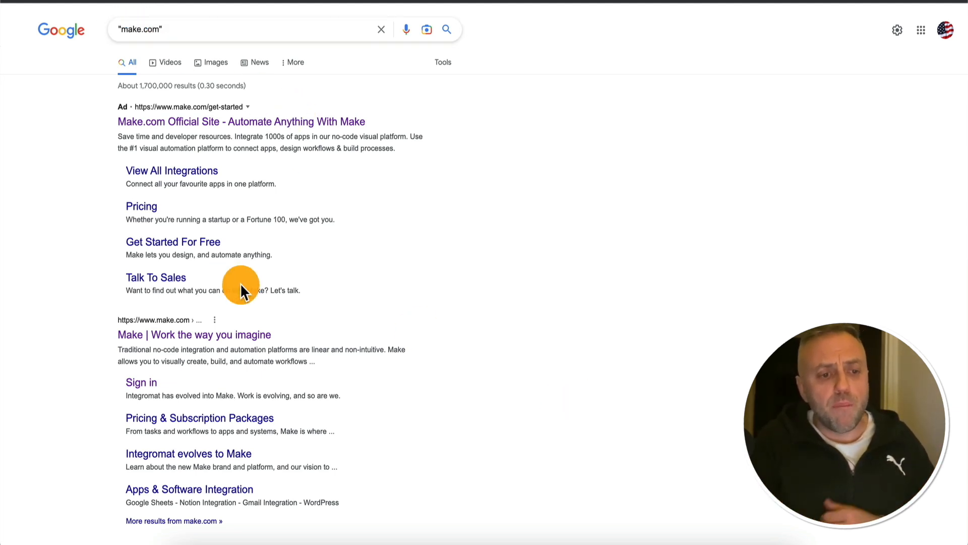
Step: Open the Make website from the Google results and create a new scenario from the scenarios list
click(204, 335)
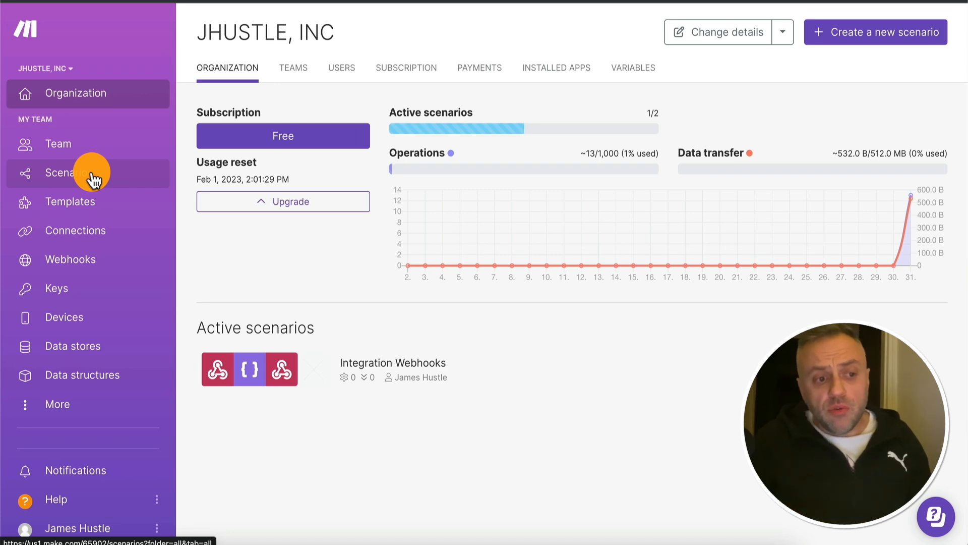
click(64, 181)
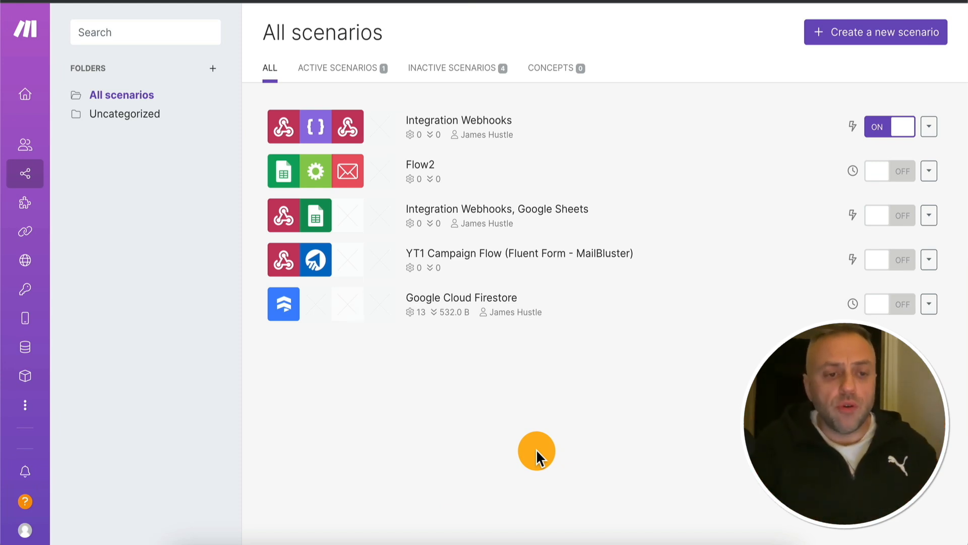
click(851, 49)
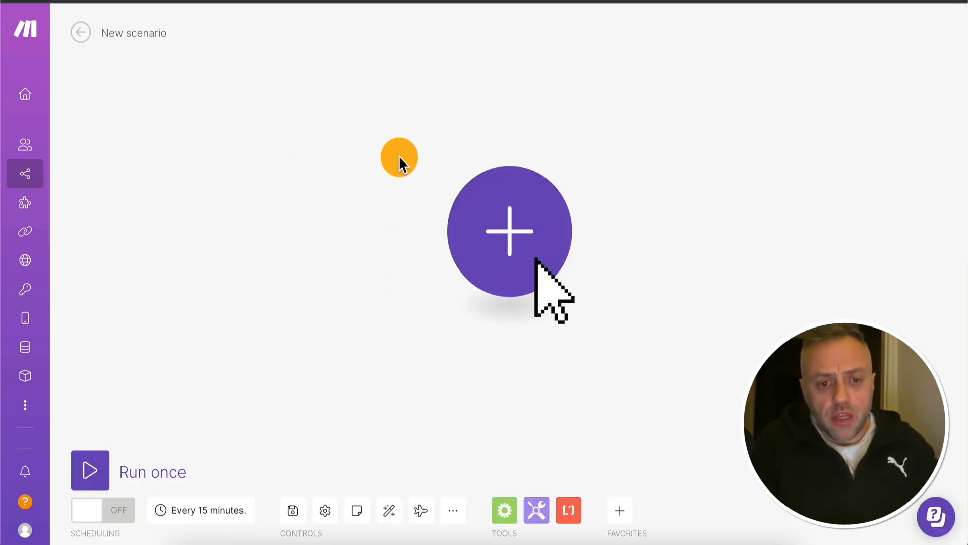
Step: Move the empty starting module toward the upper left of the canvas and make it a Google Cloud Firestore module with Get a Document
drag(497, 230, 291, 195)
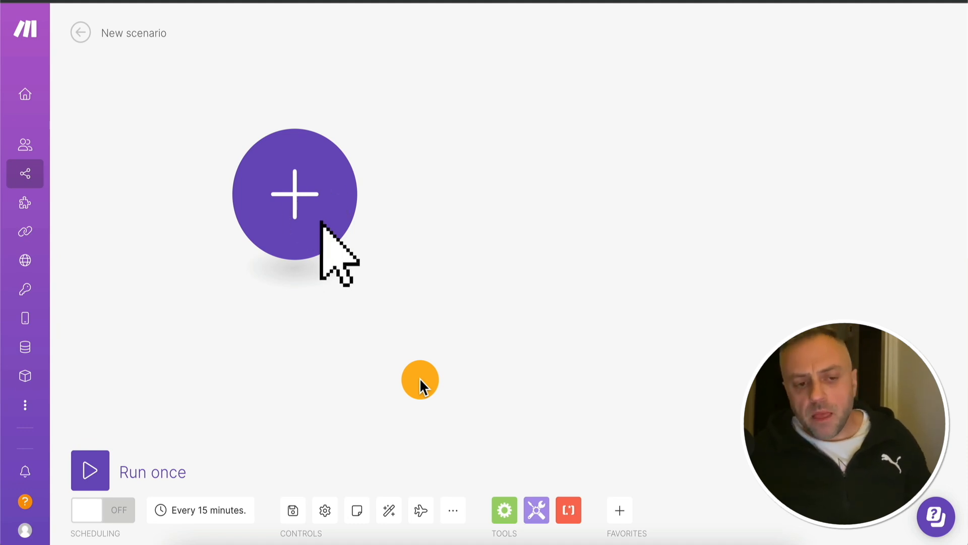
click(304, 202)
click(485, 529)
text(fire)
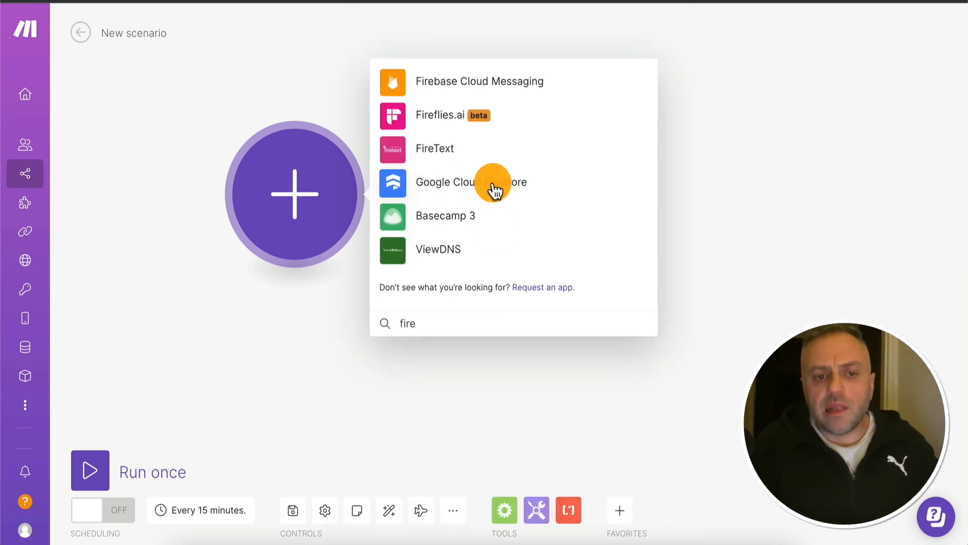
click(468, 191)
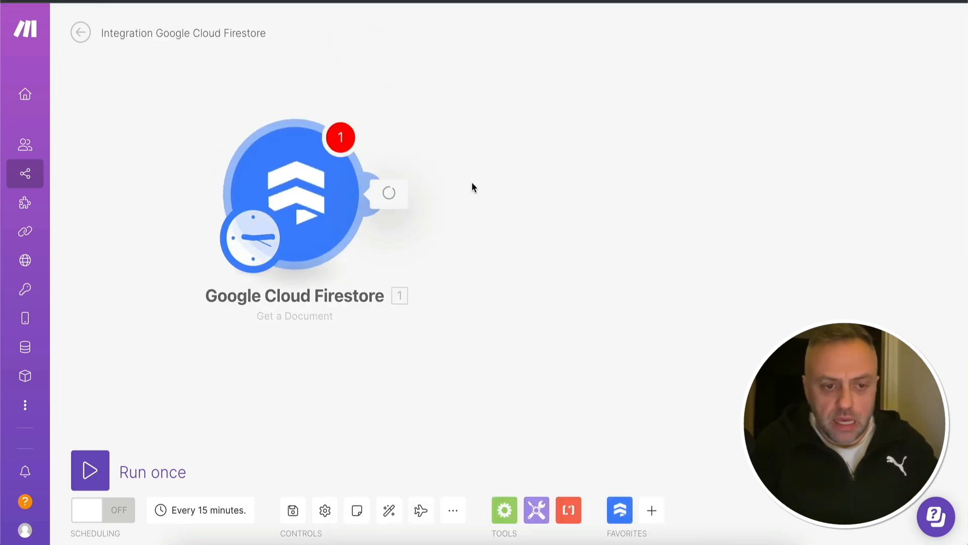
Step: Start a new connection for the Firestore module and read Make's help article on connecting Google services with a custom OAuth client
click(303, 225)
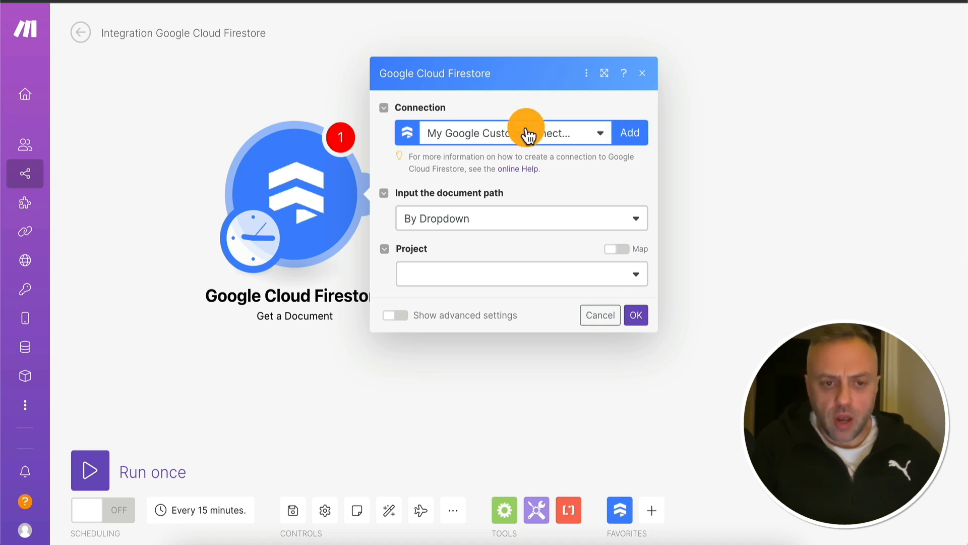
click(634, 135)
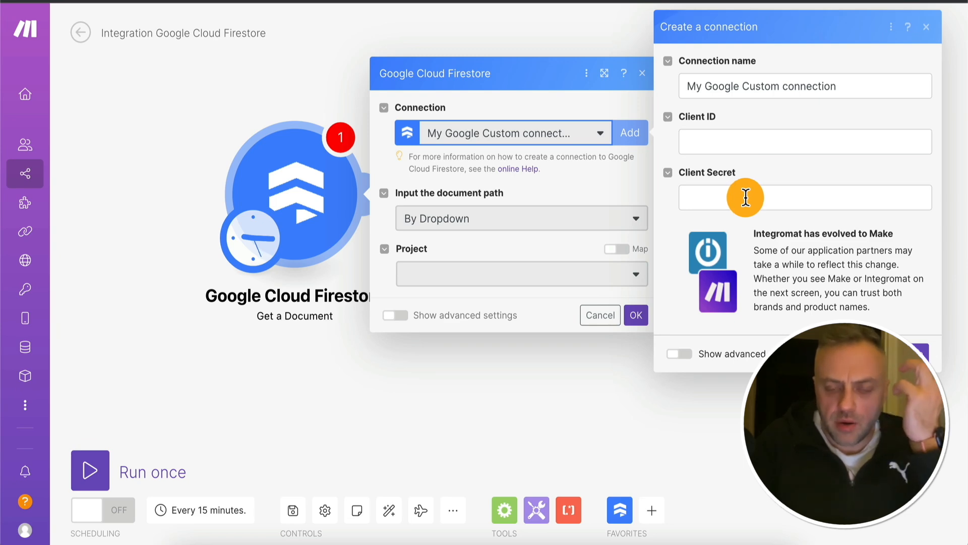
click(907, 27)
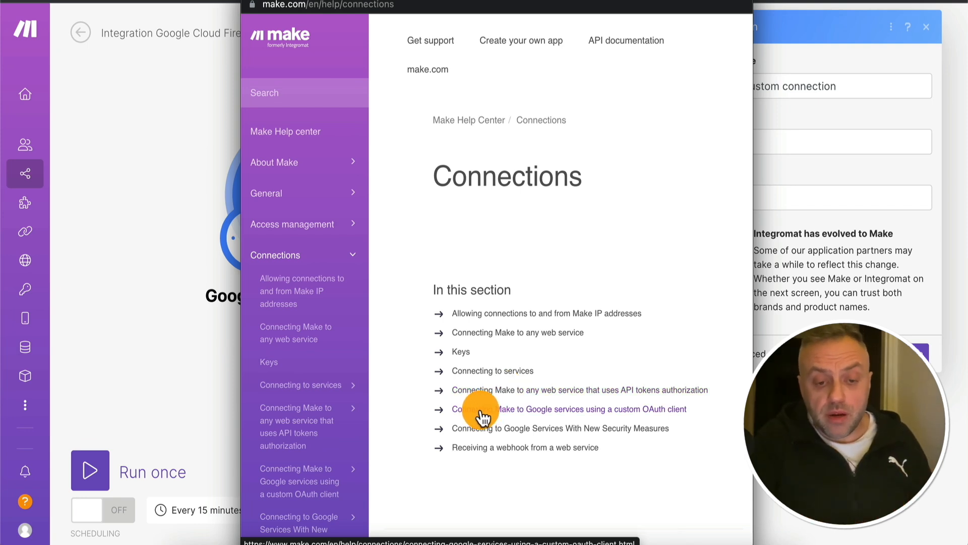
click(626, 412)
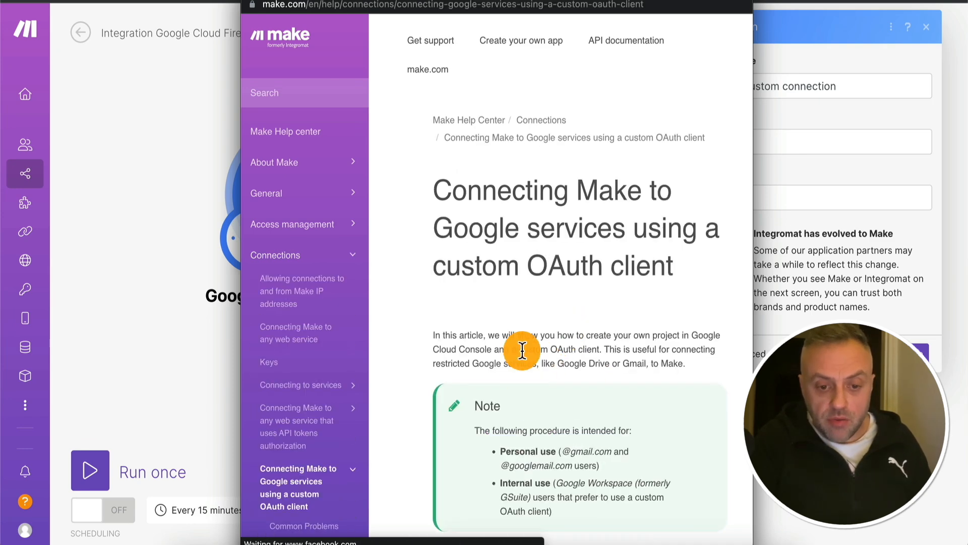
scroll(520, 352, down, 5)
scroll(522, 350, down, 10)
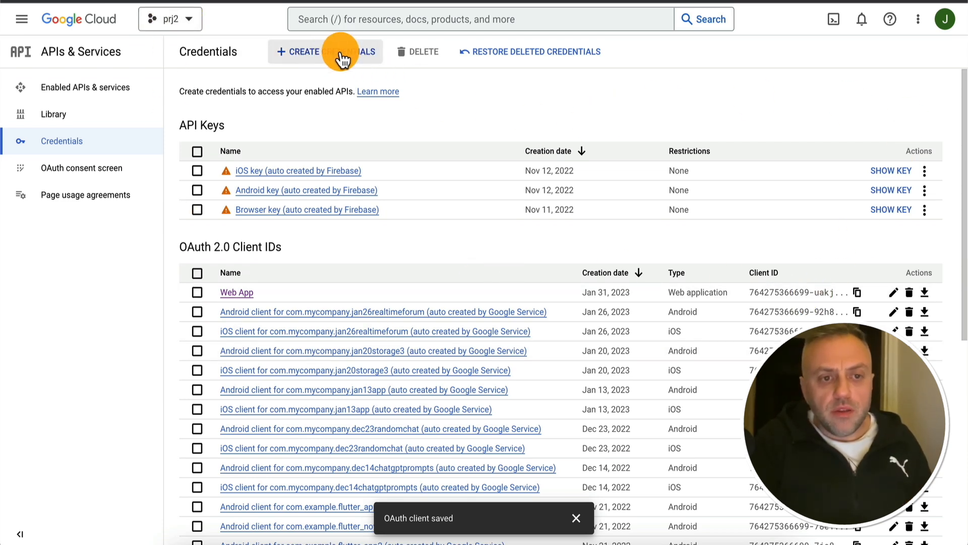
Step: Review the OAuth client ID credential option and the Web App client's redirect URI in Google Cloud, and return to the Make scenario
click(324, 55)
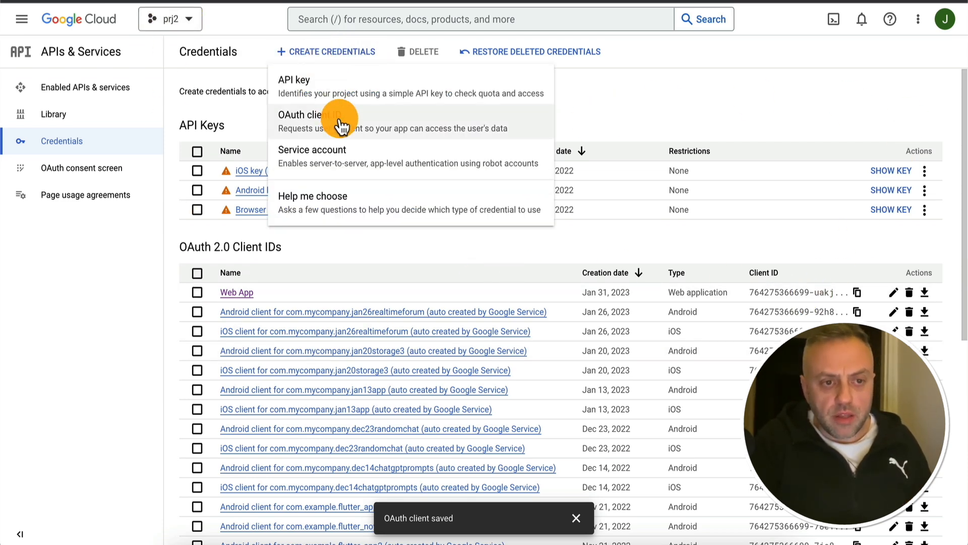
click(319, 125)
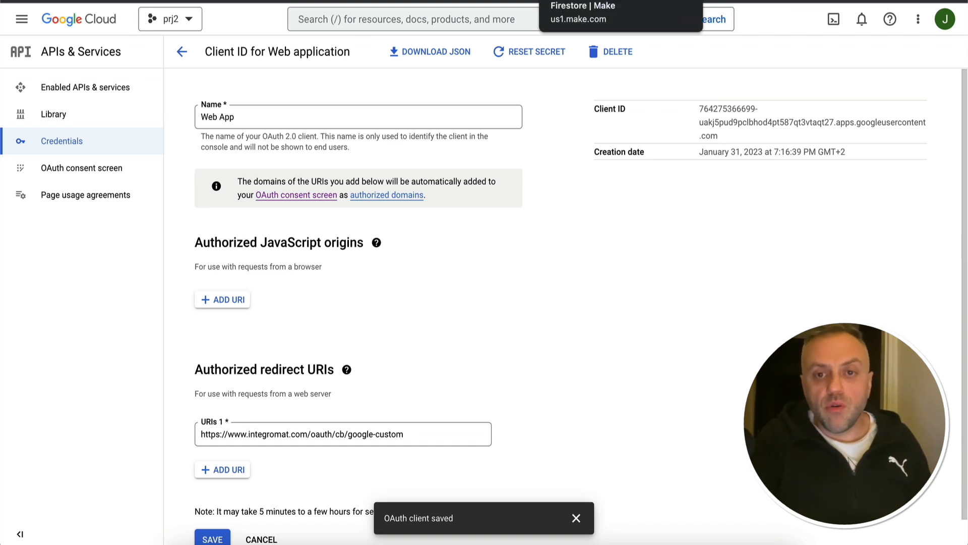
click(585, 1)
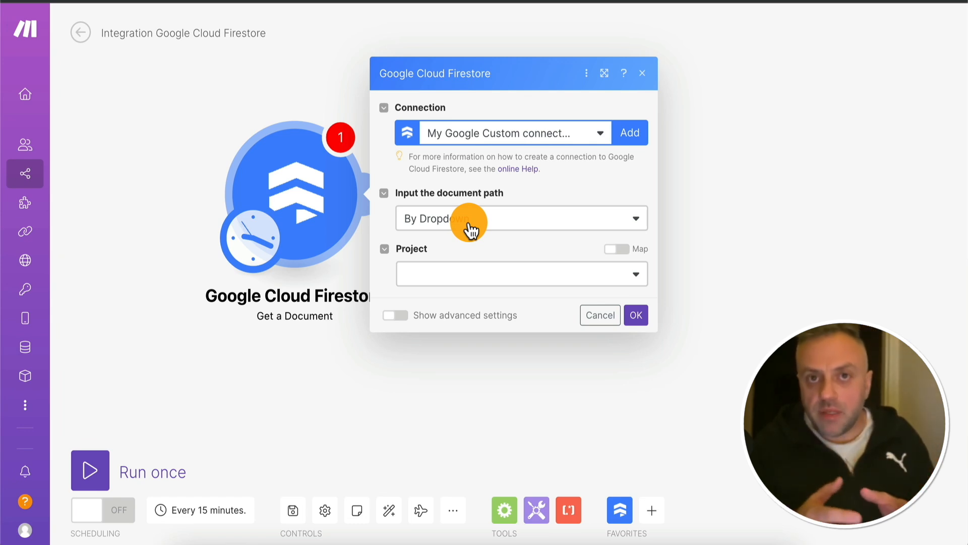
Step: Add a Google Cloud Firestore Query Documents module and place it on the canvas to the right of the Get a Document module
click(272, 297)
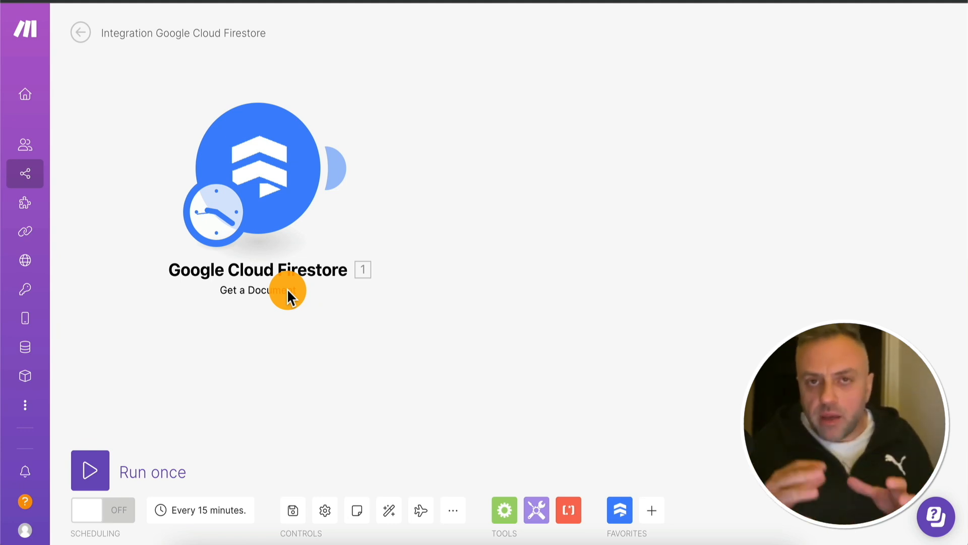
click(621, 511)
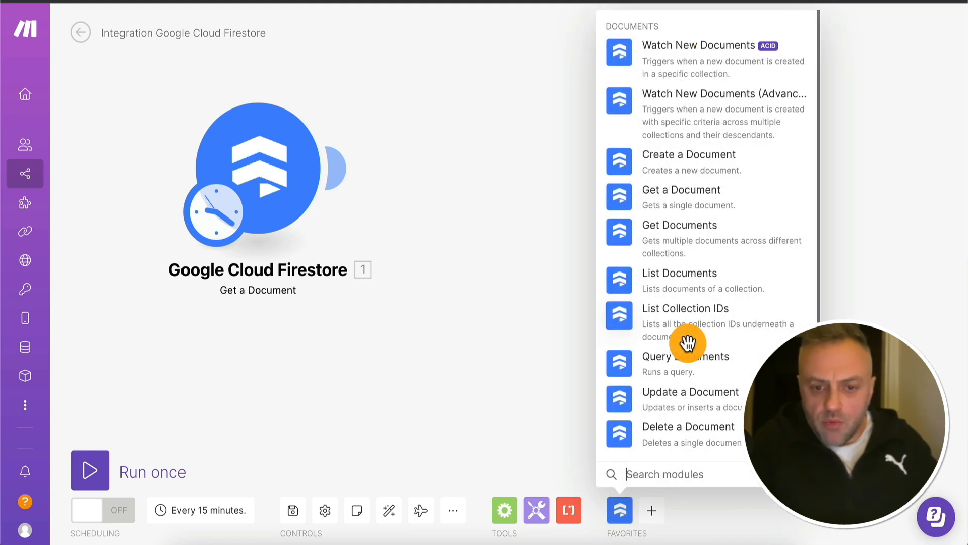
click(675, 364)
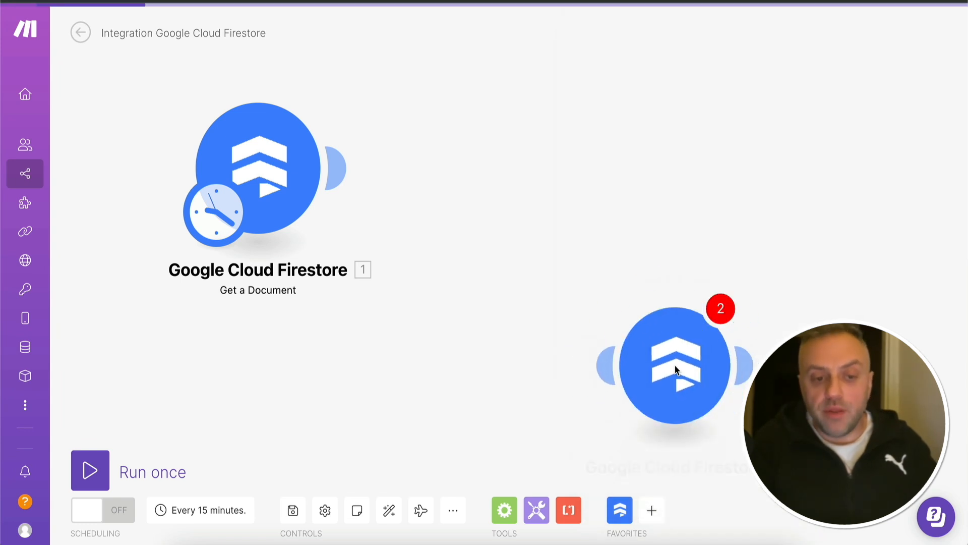
drag(676, 356, 743, 201)
Step: Try to connect the Query Documents module to the scenario flow automatically from its settings
right_click(744, 202)
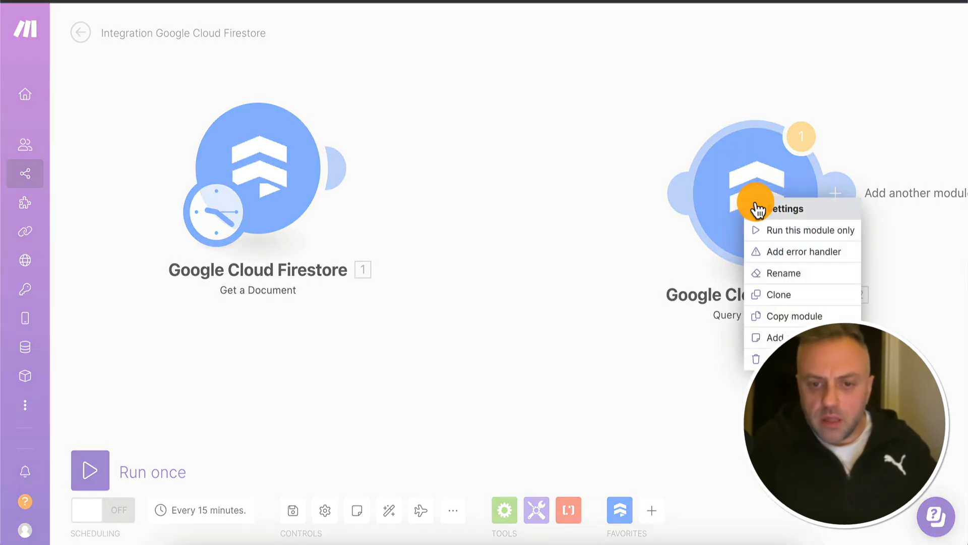
click(764, 212)
click(624, 254)
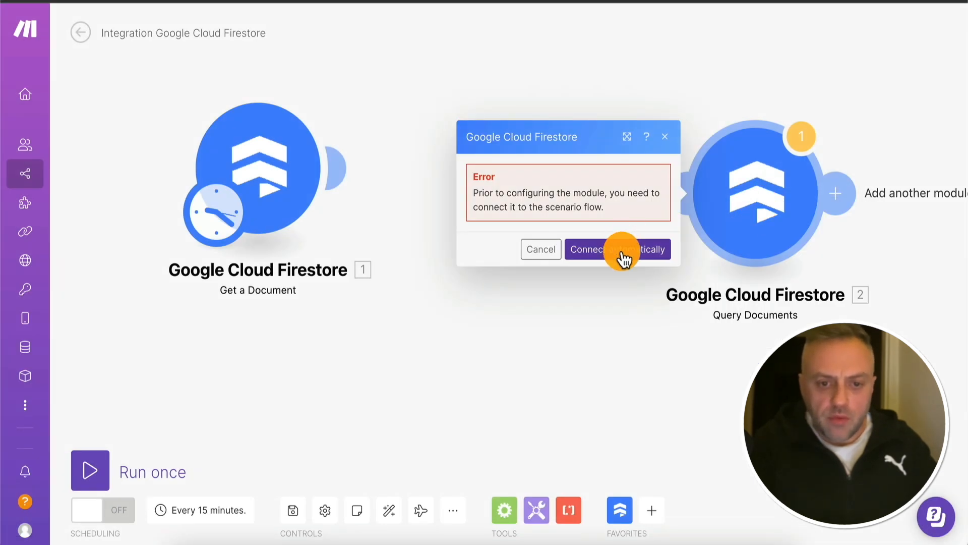
click(622, 251)
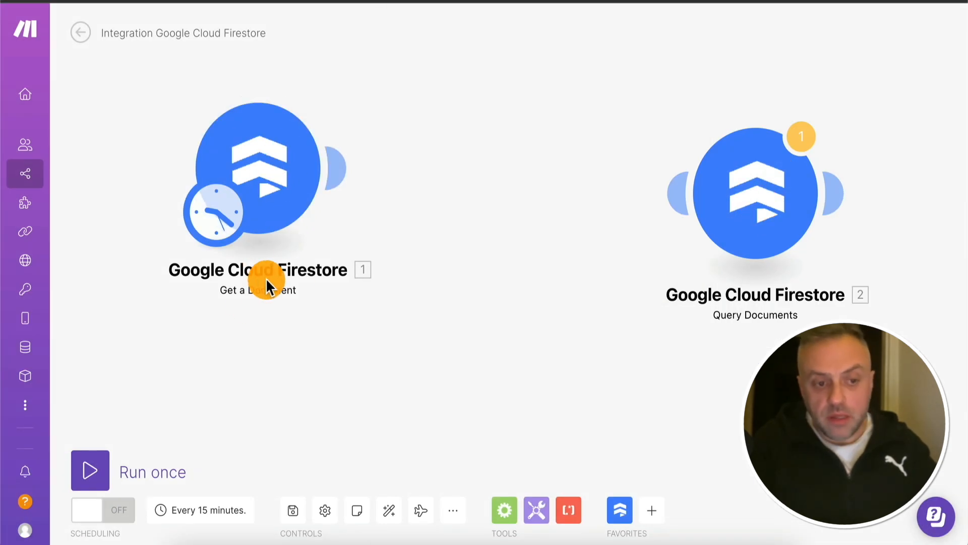
Step: Delete the Get a Document module and make Query Documents the scheduled starting module near the middle of the canvas
right_click(270, 162)
click(300, 344)
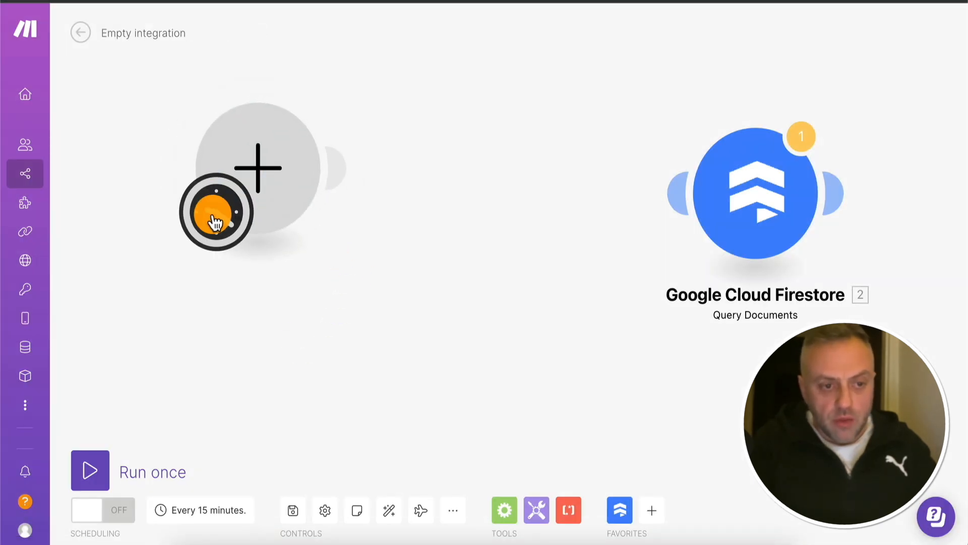
drag(227, 217, 710, 241)
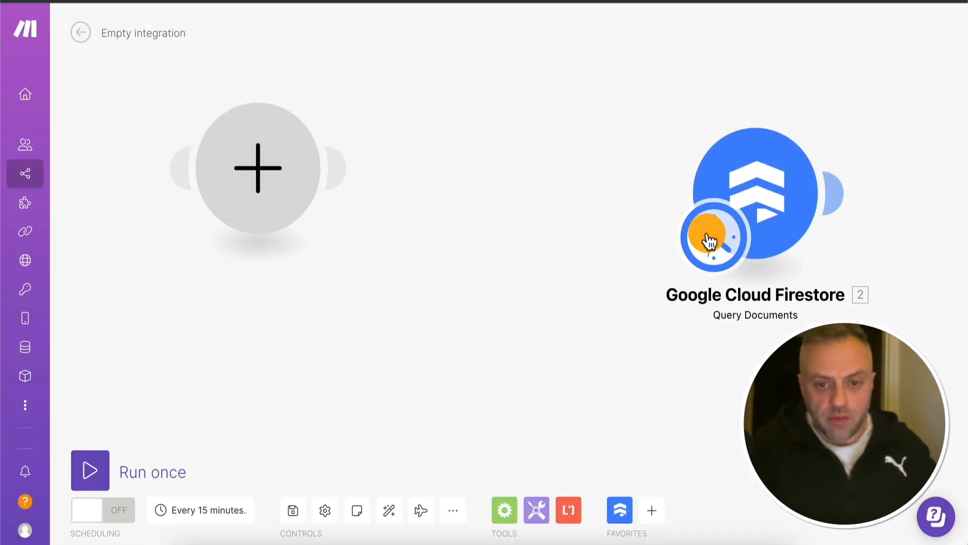
drag(758, 184, 425, 170)
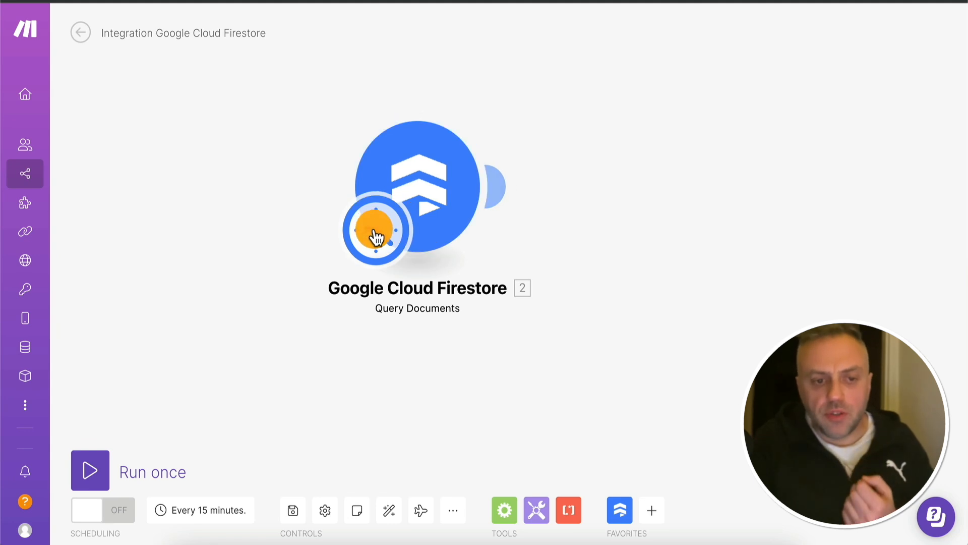
Step: Change the scenario's schedule setting so that it runs Every day
click(378, 236)
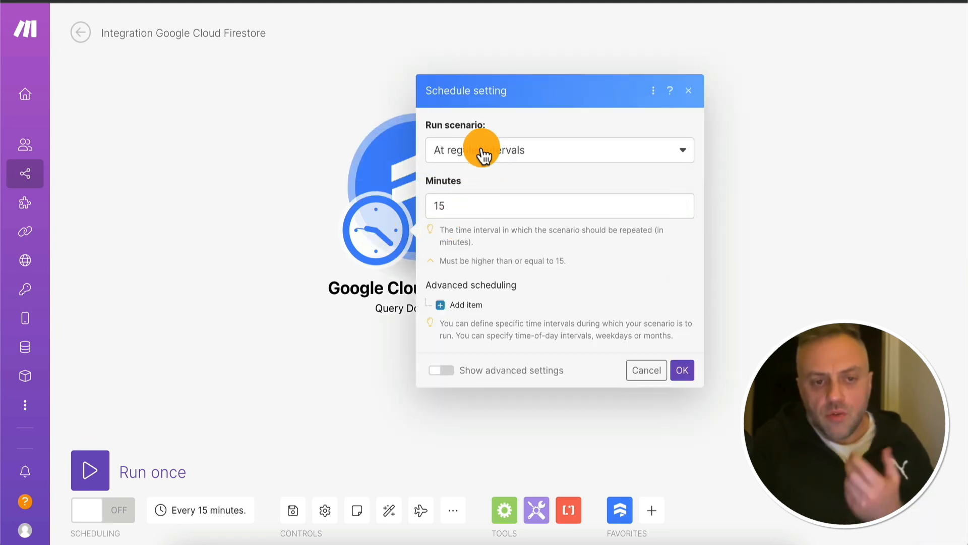
click(488, 152)
click(525, 109)
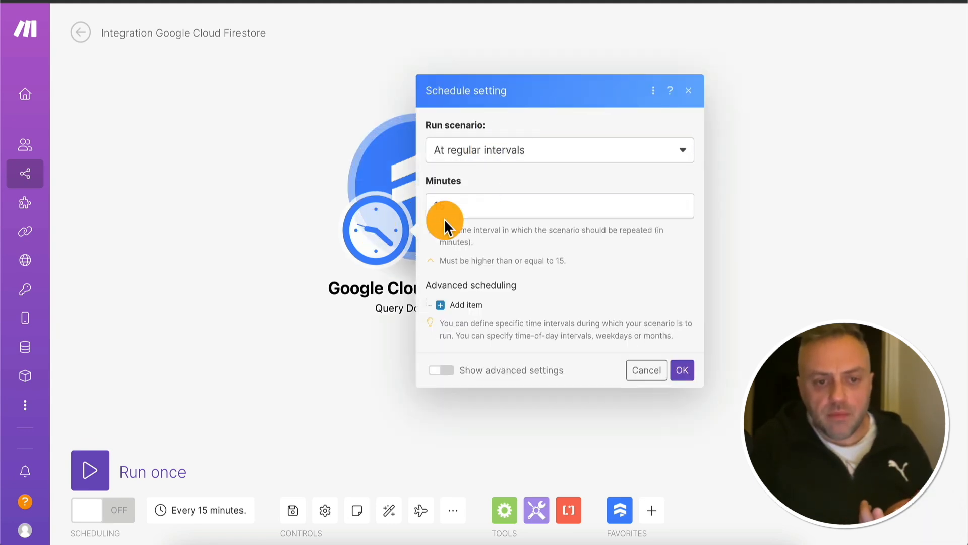
click(502, 156)
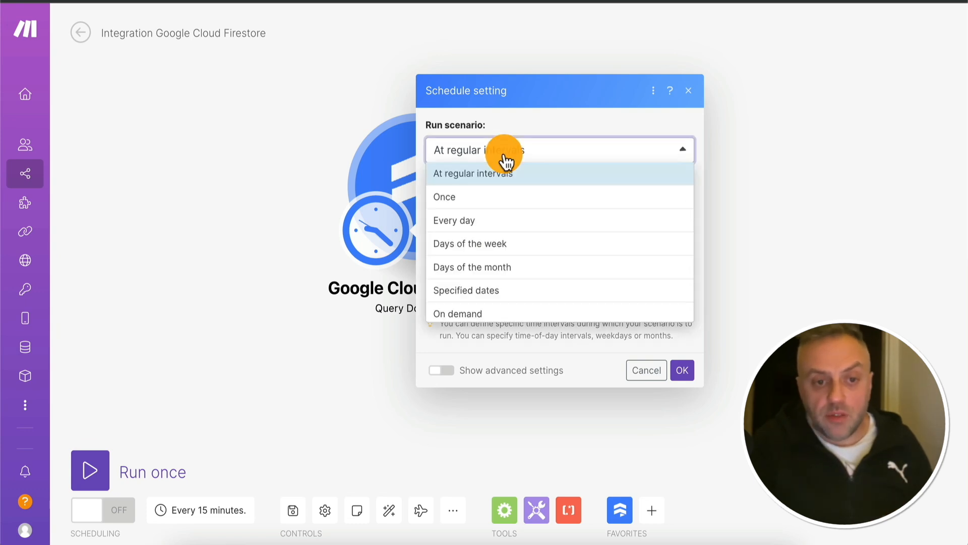
click(474, 206)
click(514, 195)
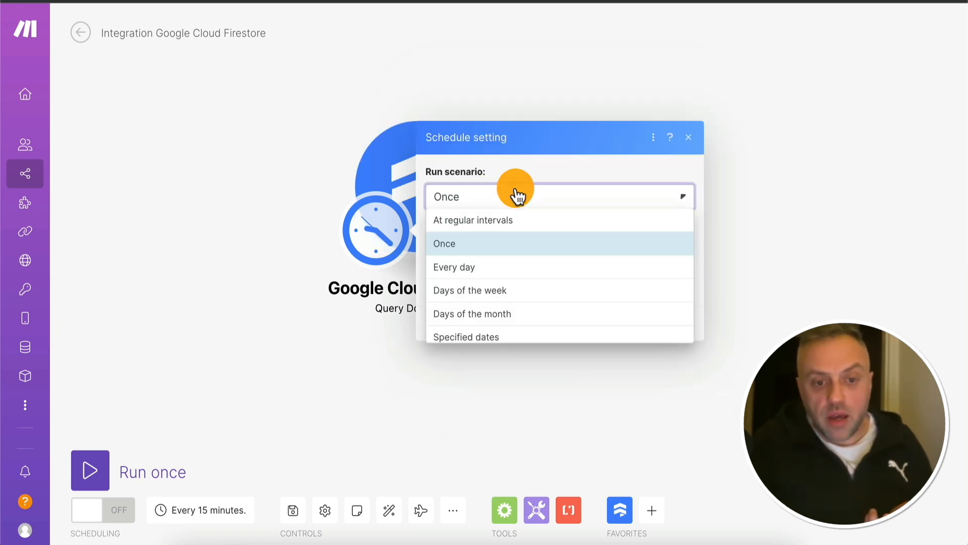
click(497, 271)
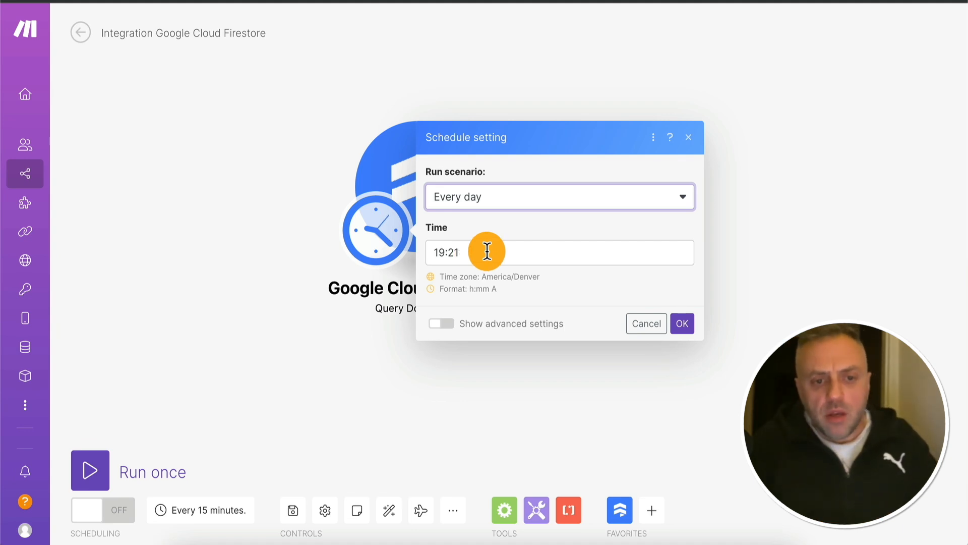
Step: Set the daily run time to 12:00 and save the schedule
click(454, 252)
text(12:0)
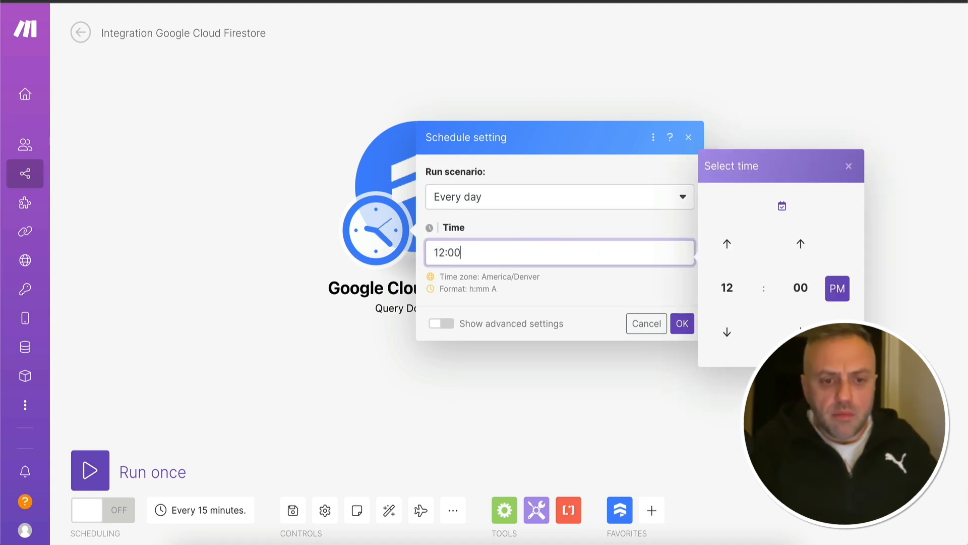
text(0)
click(687, 327)
click(685, 327)
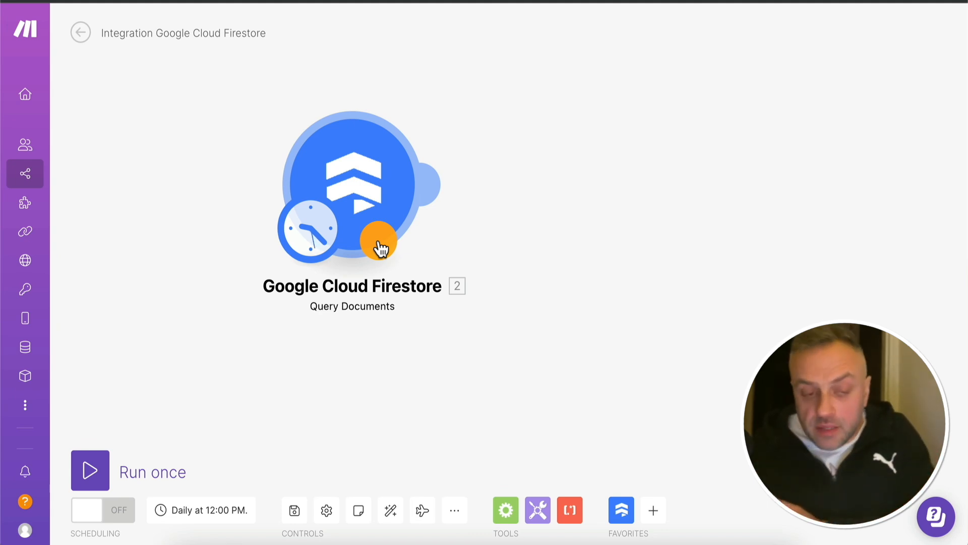
Step: Configure the Query Documents module to input the document path By Dropdown and use the project projects/prj2-ridore
right_click(367, 176)
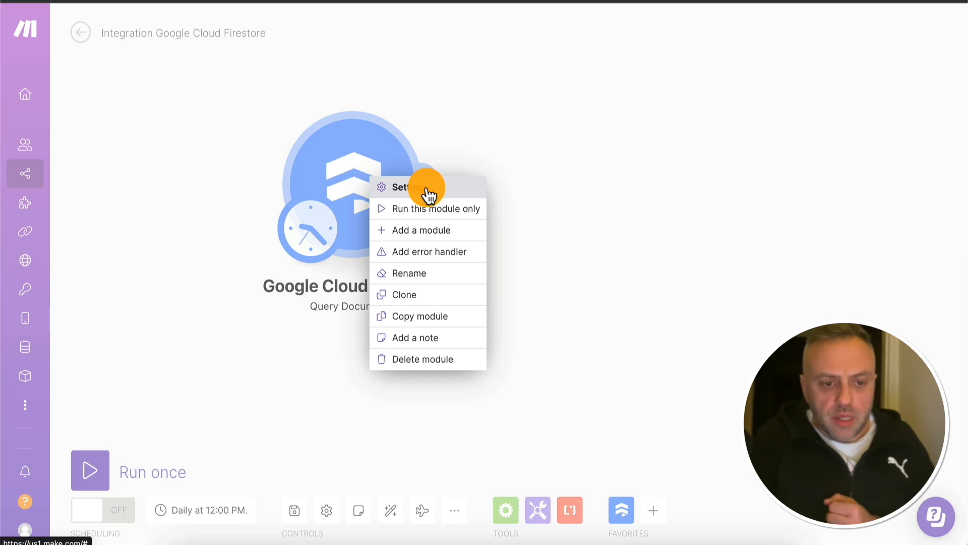
click(426, 189)
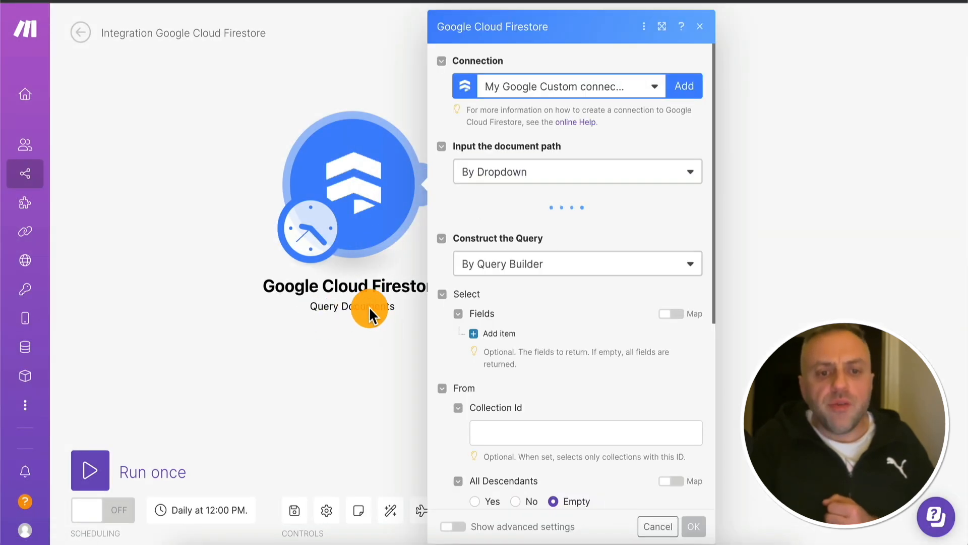
click(535, 173)
click(519, 194)
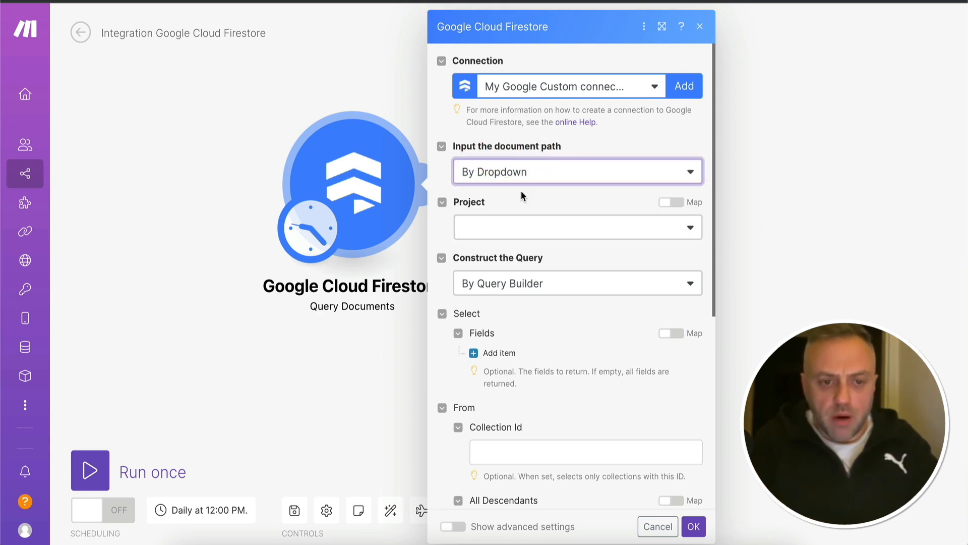
click(503, 229)
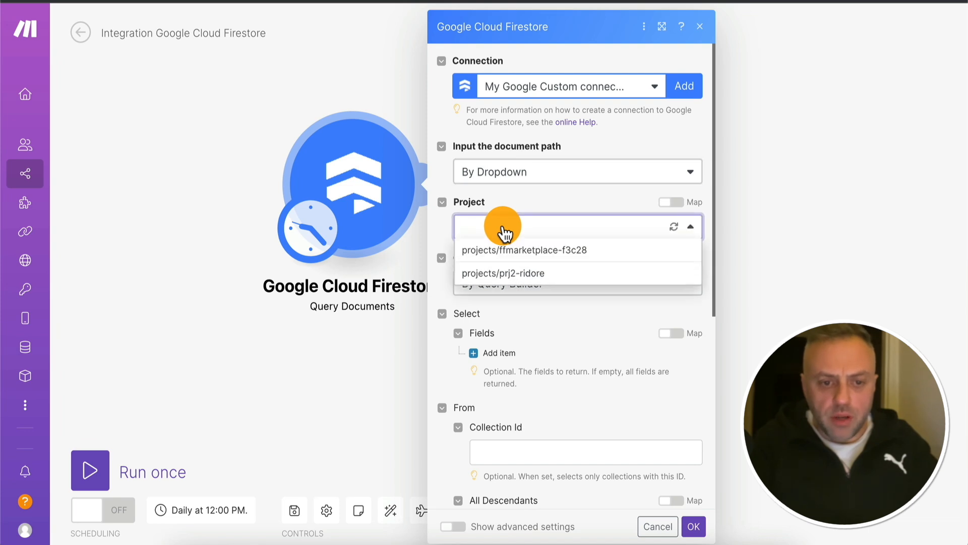
click(525, 275)
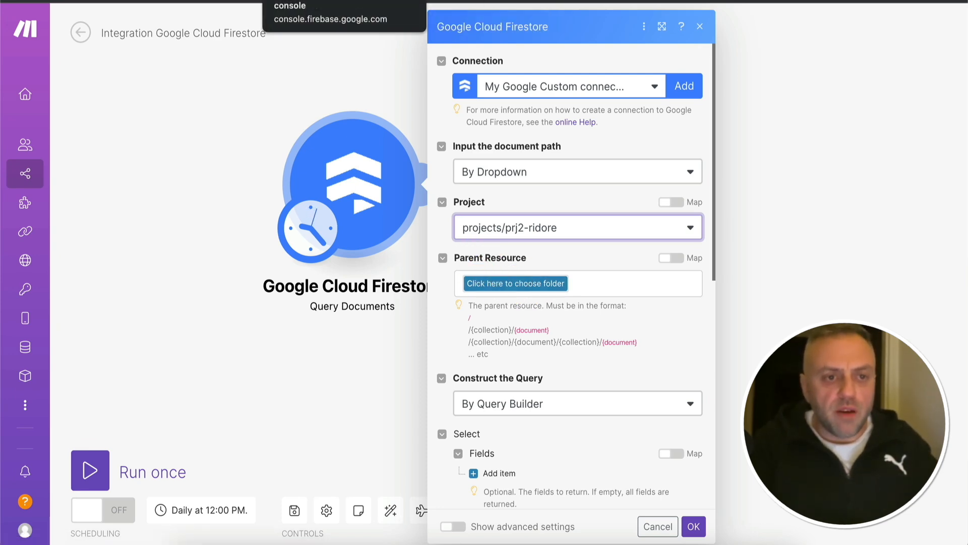
Step: Check the collections in the Firebase console's Firestore database, and set the Query Documents module's Parent Resource to the root path /
click(285, 1)
click(327, 1)
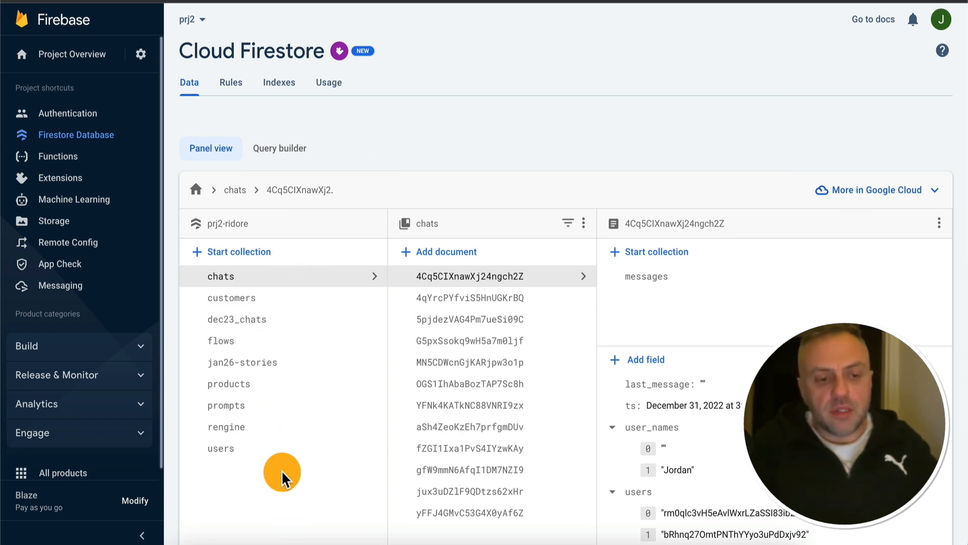
click(263, 303)
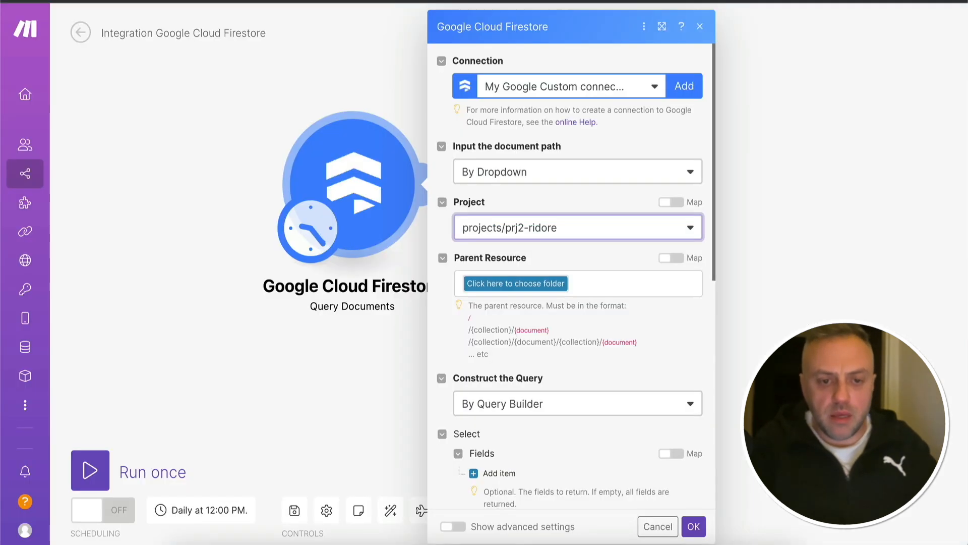
click(525, 281)
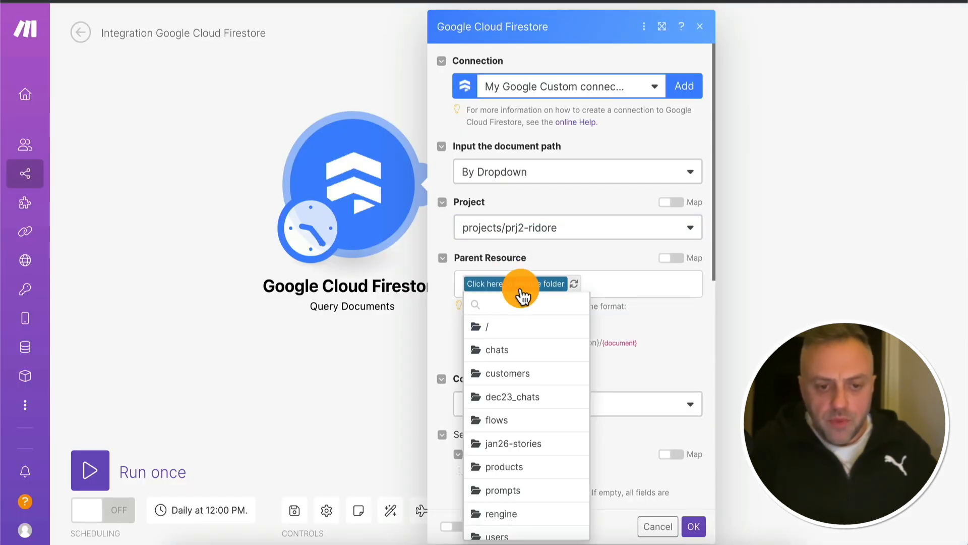
click(503, 326)
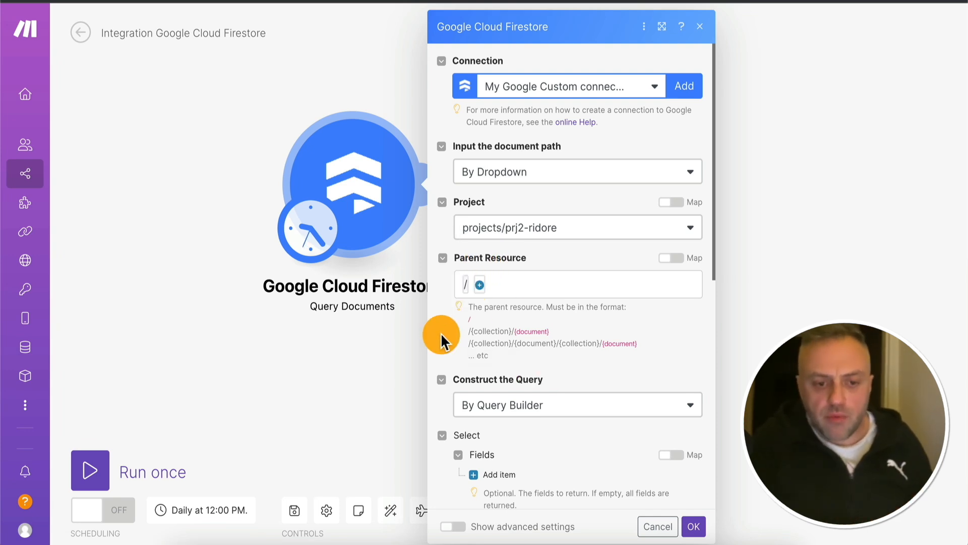
Step: Add an item to the query's Select fields with the field path name
scroll(440, 339, down, 3)
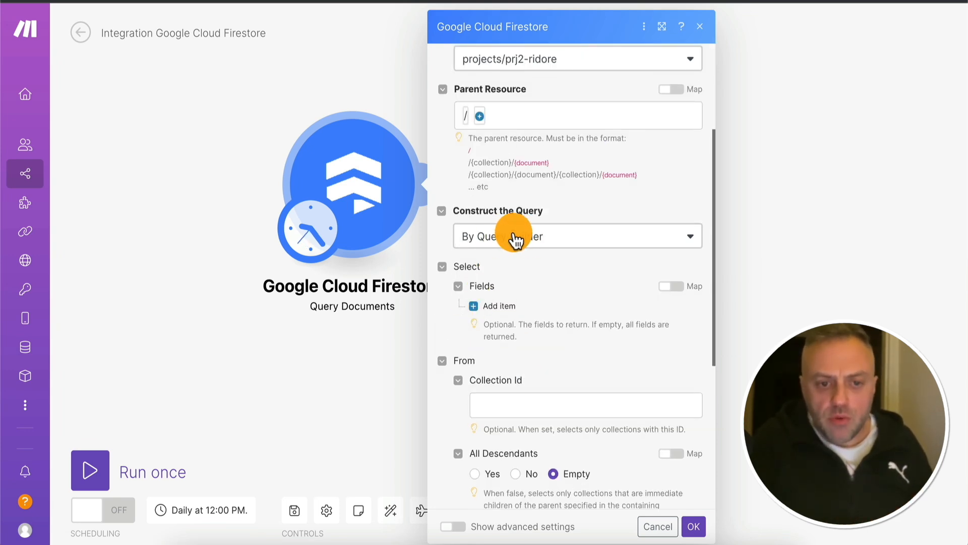
click(475, 304)
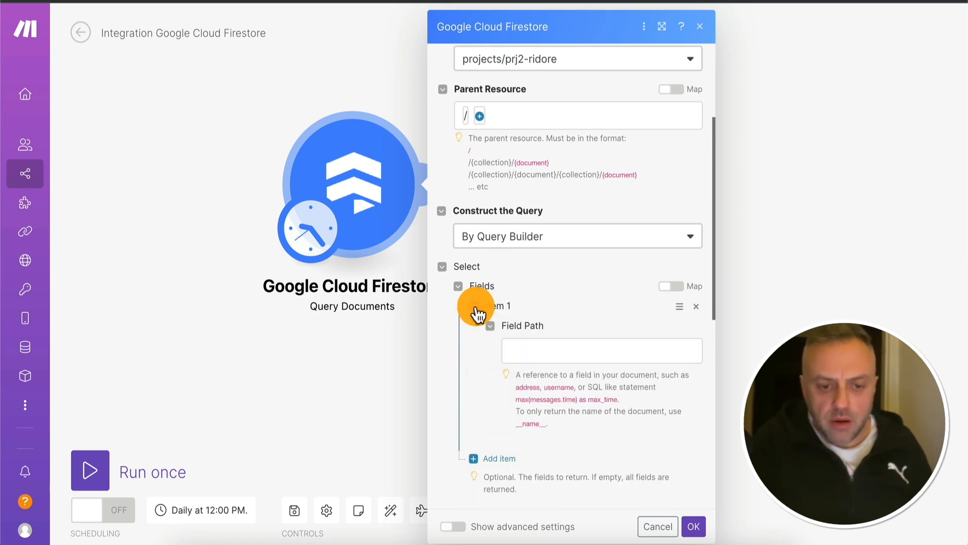
click(546, 354)
text(nam)
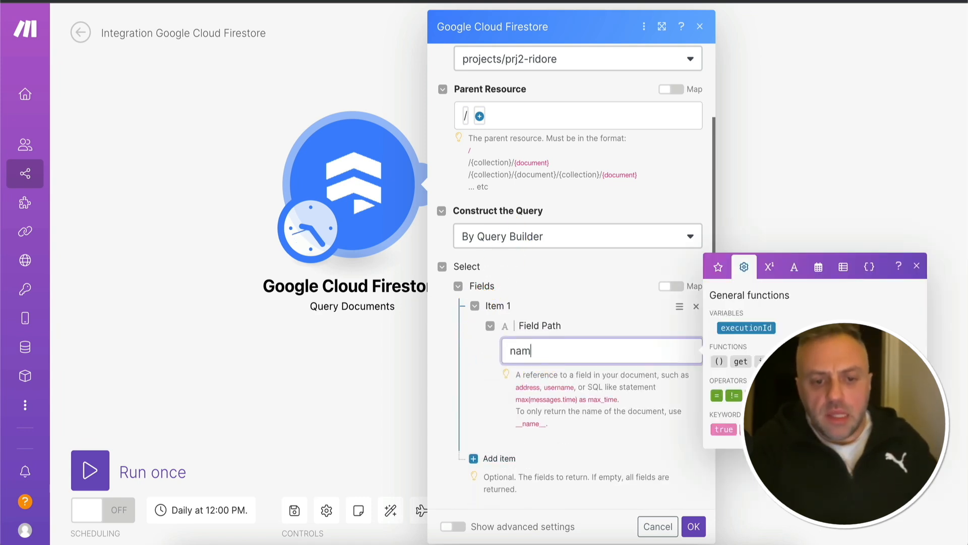
text(e)
click(504, 368)
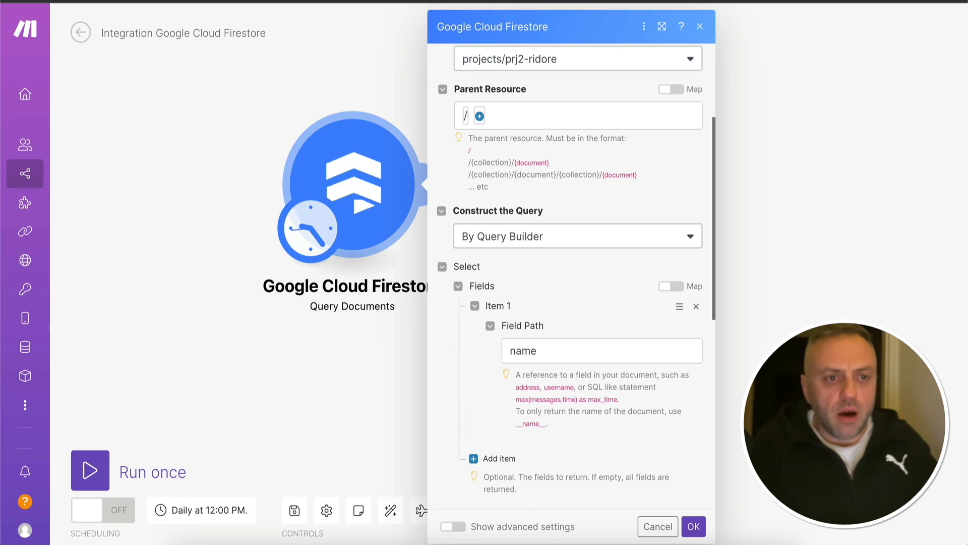
Step: Check the customers collection in the Firebase console, and set the query's Collection Id to customers
click(309, 1)
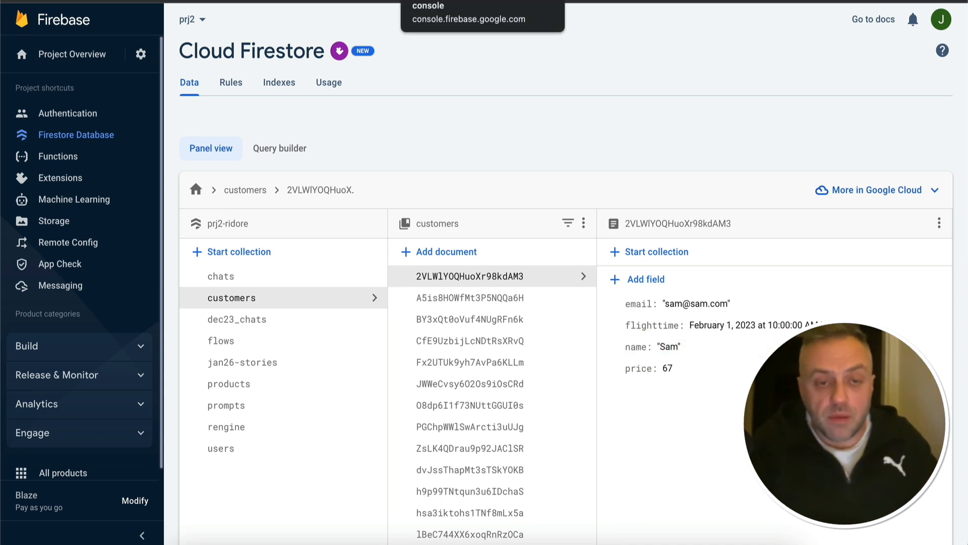
click(584, 1)
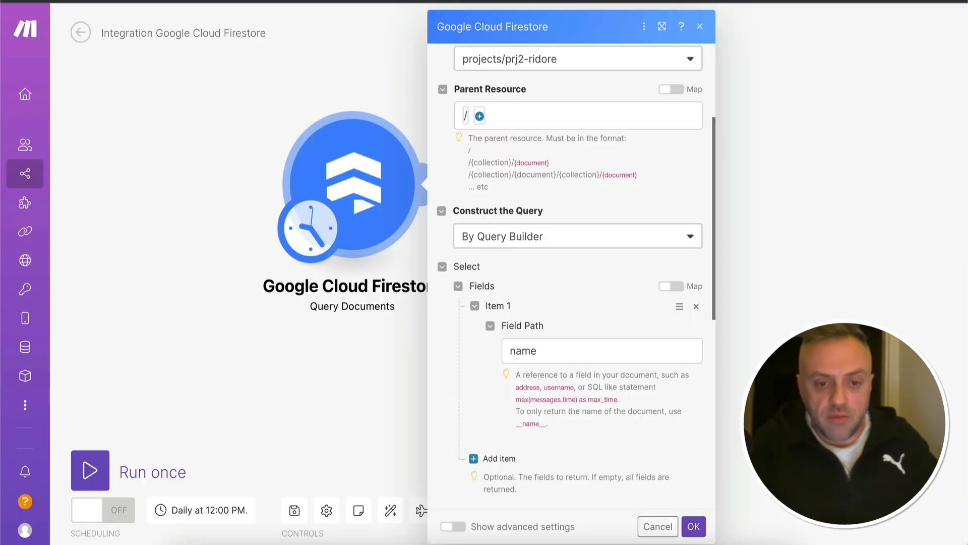
scroll(501, 372, down, 4)
click(501, 376)
text(customers)
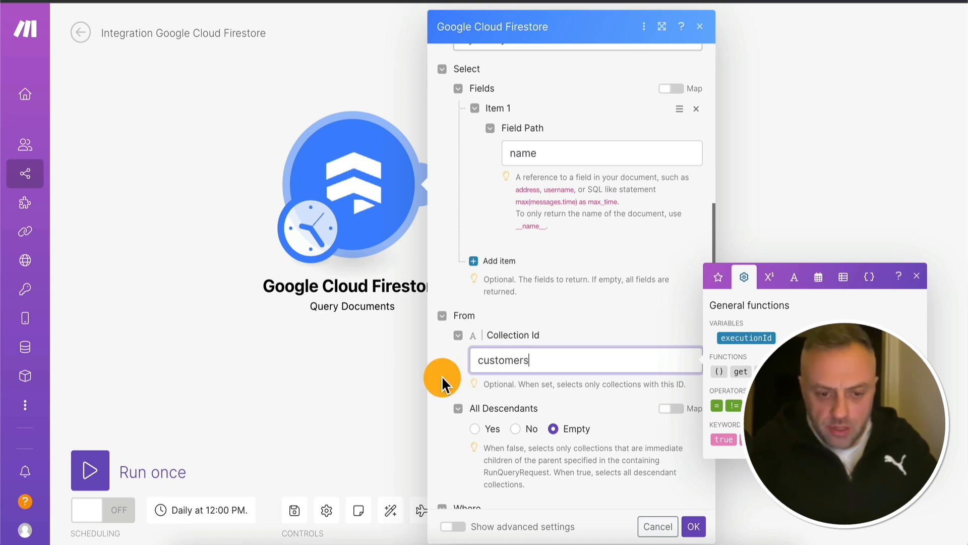
Step: Define the query's Where rule so that name is String: Equal to the sample customer's first name
scroll(441, 375, down, 5)
click(511, 300)
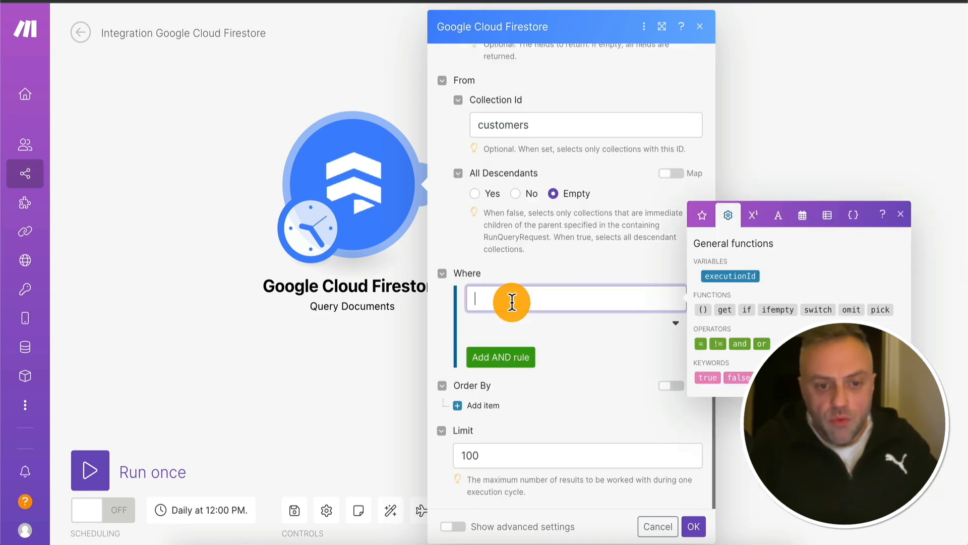
text(name)
click(509, 342)
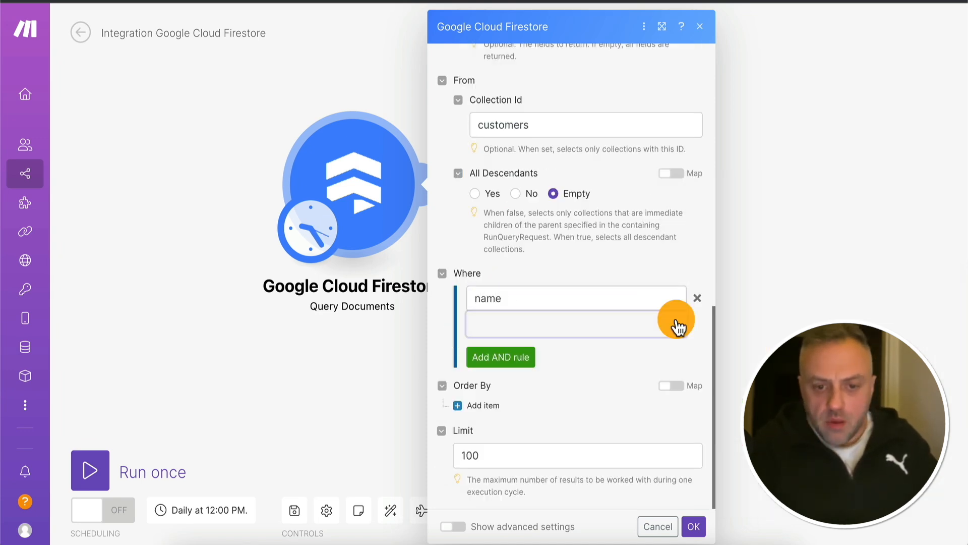
click(540, 326)
scroll(557, 415, down, 8)
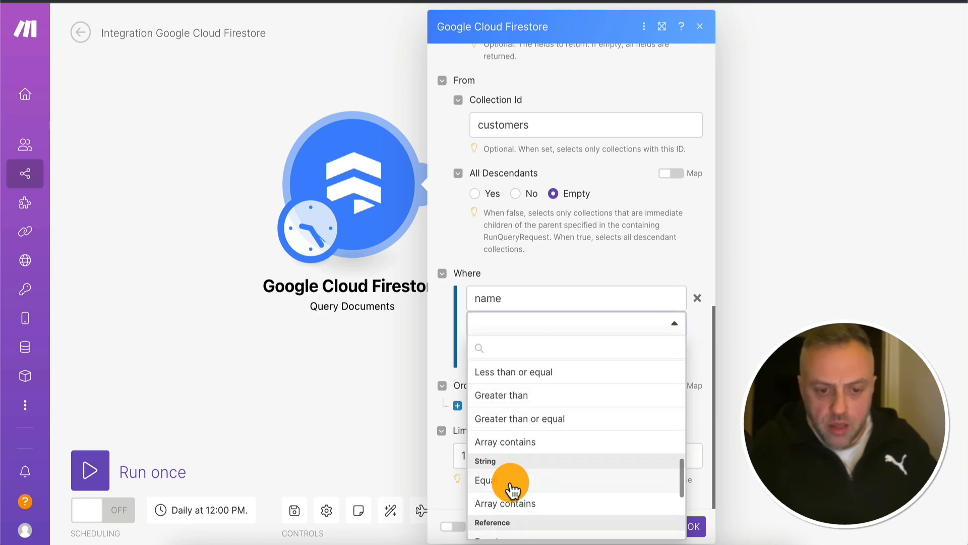
click(511, 481)
click(528, 348)
text(Sam)
click(571, 403)
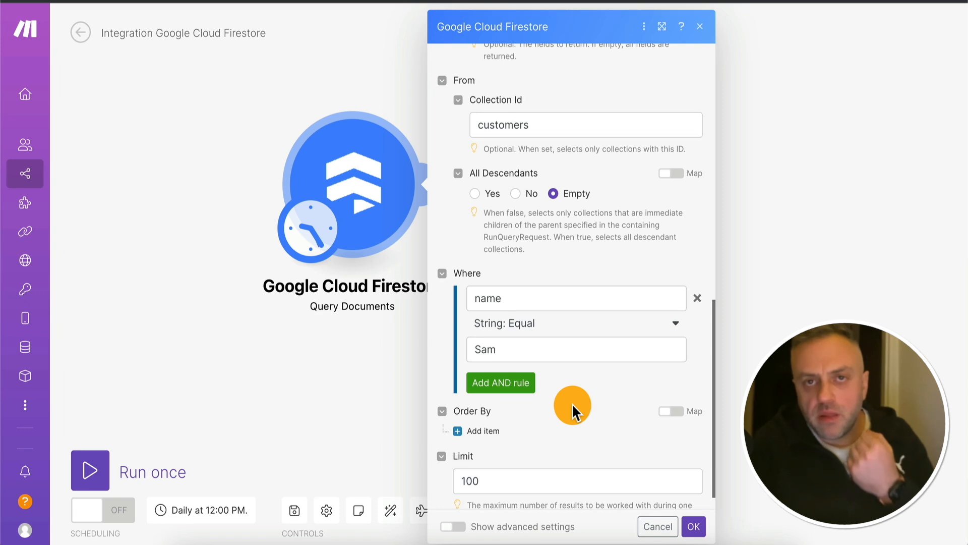
Step: Set the query's result limit to 10 and save the Query Documents module settings
scroll(580, 403, down, 1)
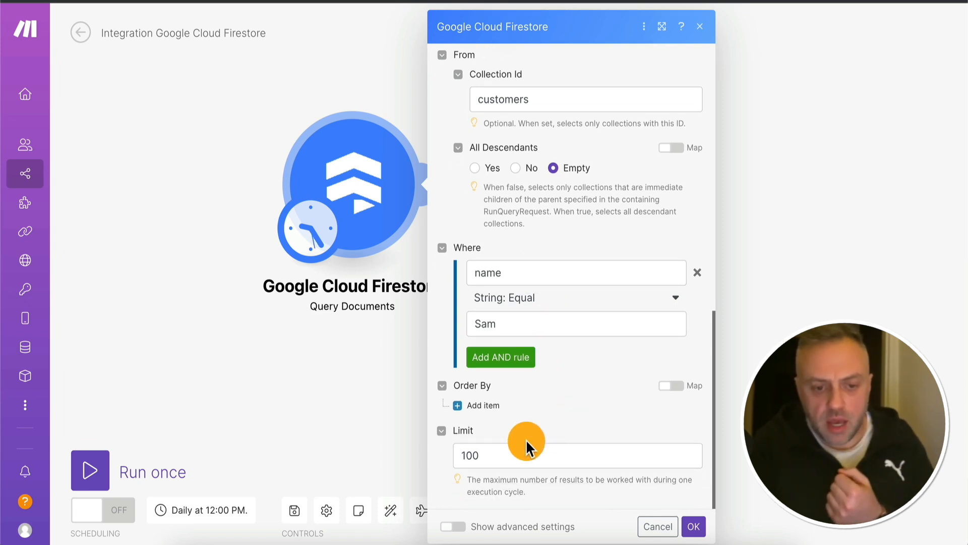
click(512, 456)
key(BackSpace)
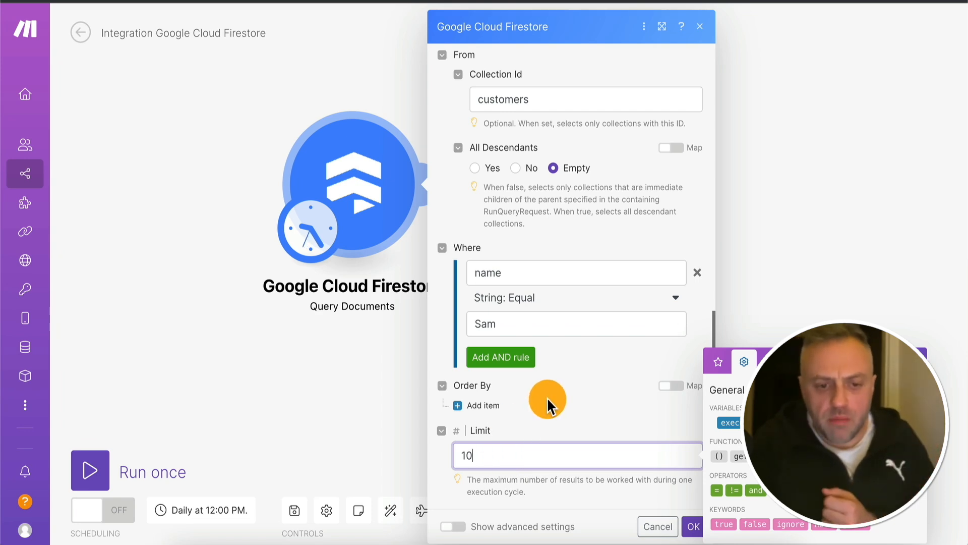
click(692, 526)
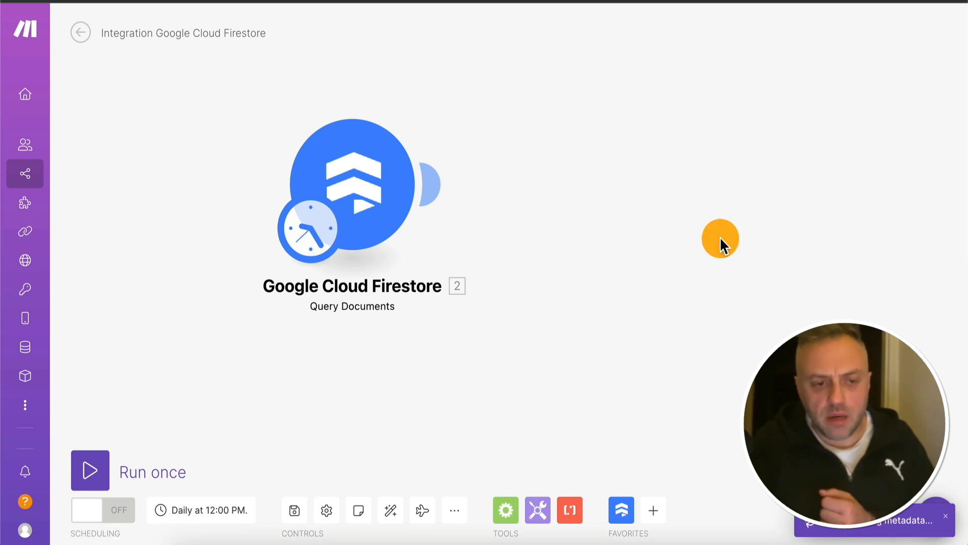
Step: Run the scenario once, inspect the Fields of the output bundle, and compare them with the customer document in the Firebase console
click(95, 475)
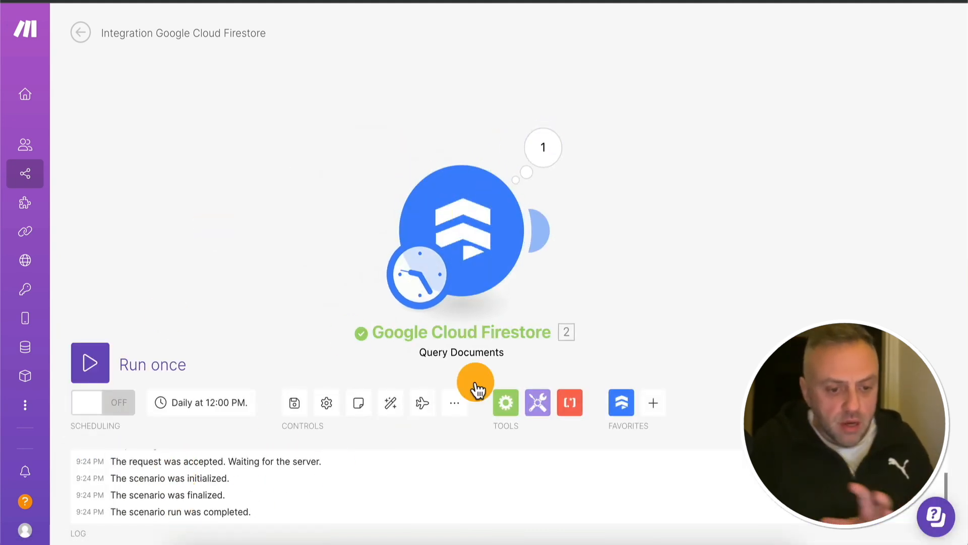
drag(464, 216, 359, 158)
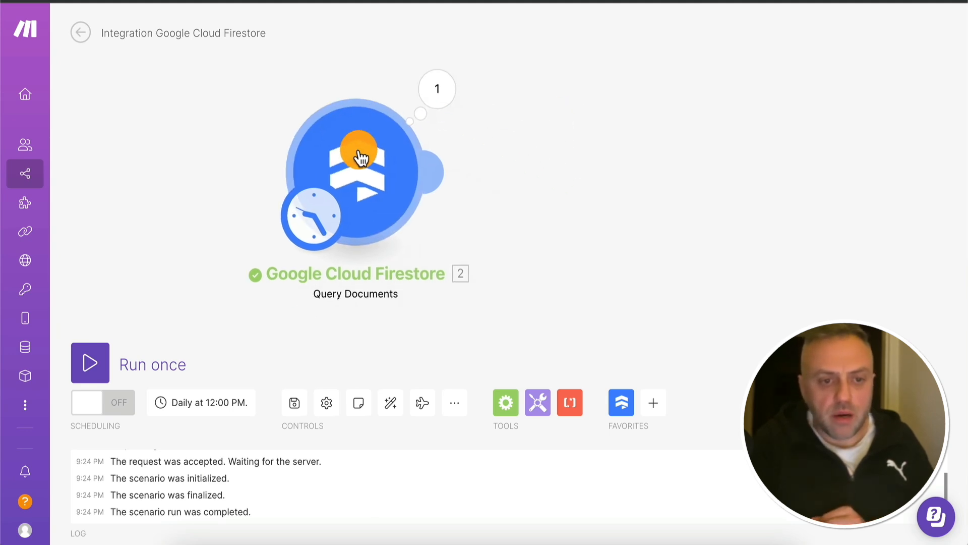
click(427, 97)
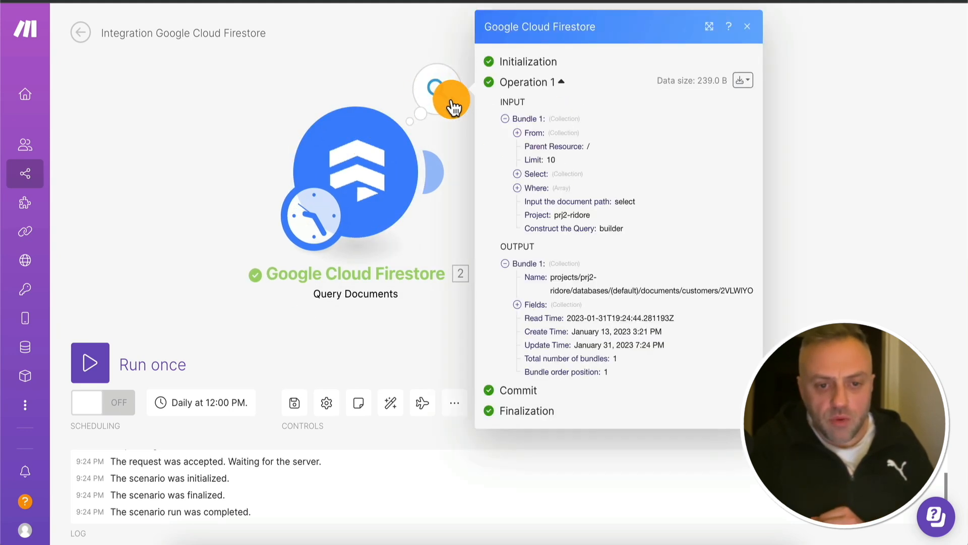
click(518, 305)
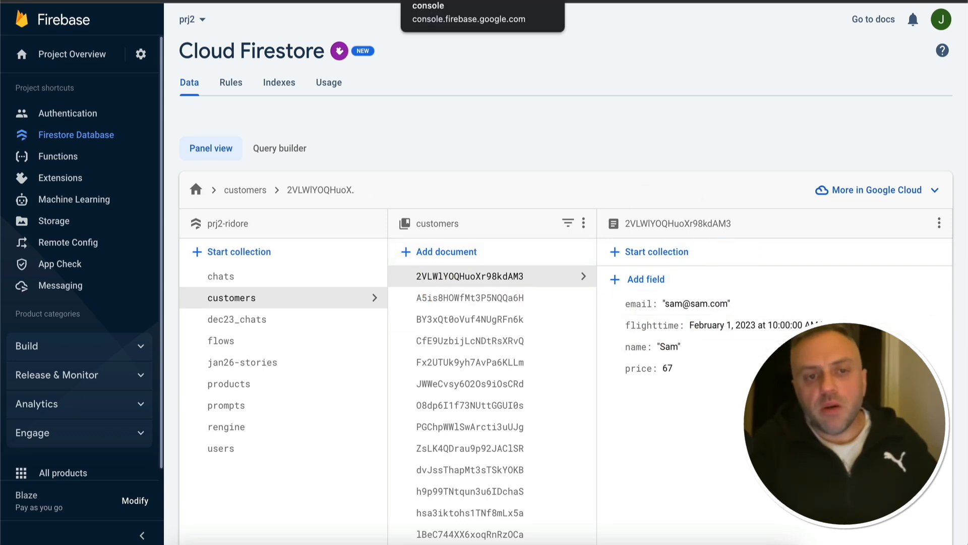
click(565, 1)
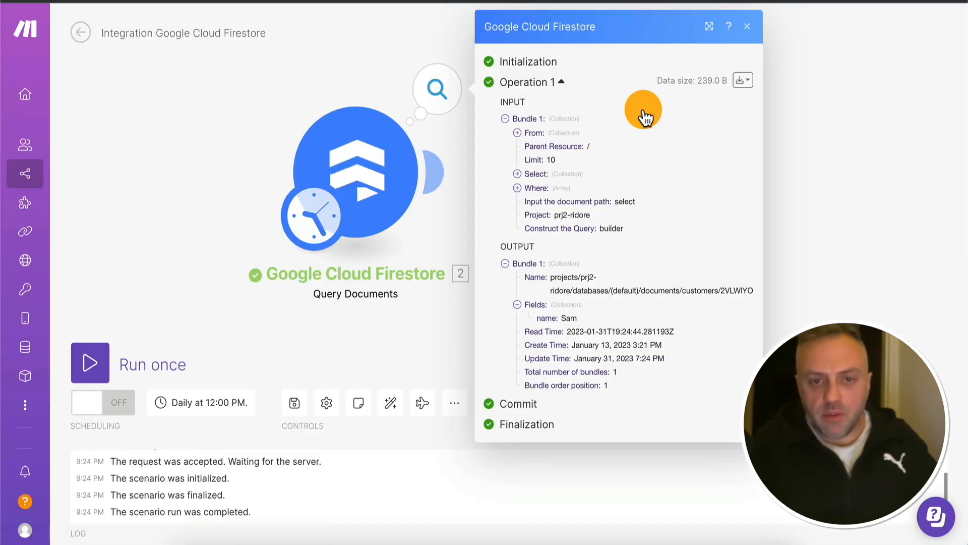
click(749, 28)
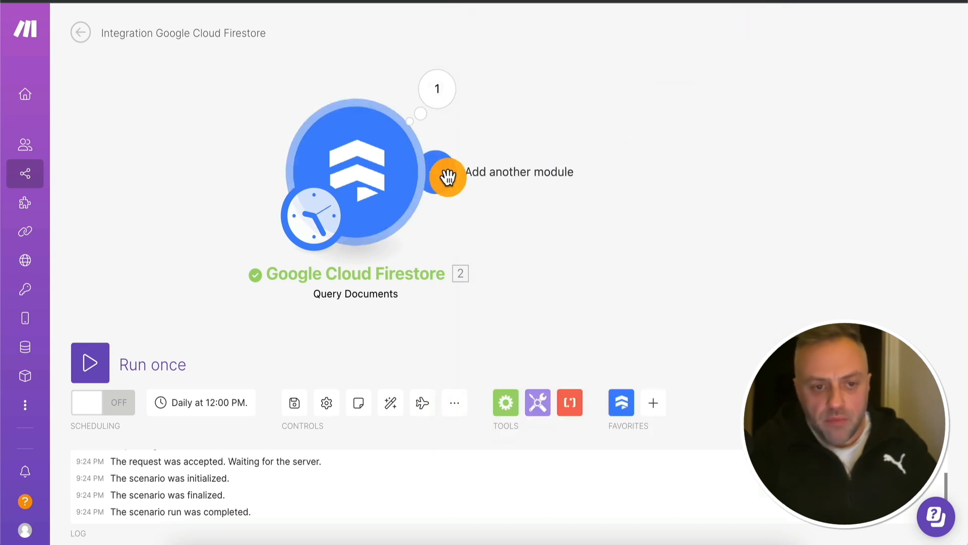
Step: Add an Email module with the Send an Email action after the Query Documents module
click(448, 177)
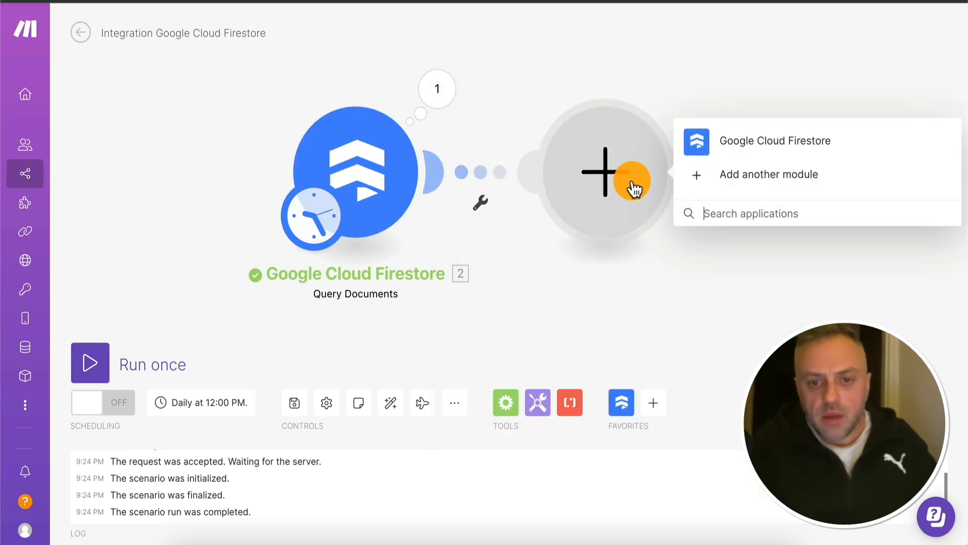
click(718, 212)
text(email)
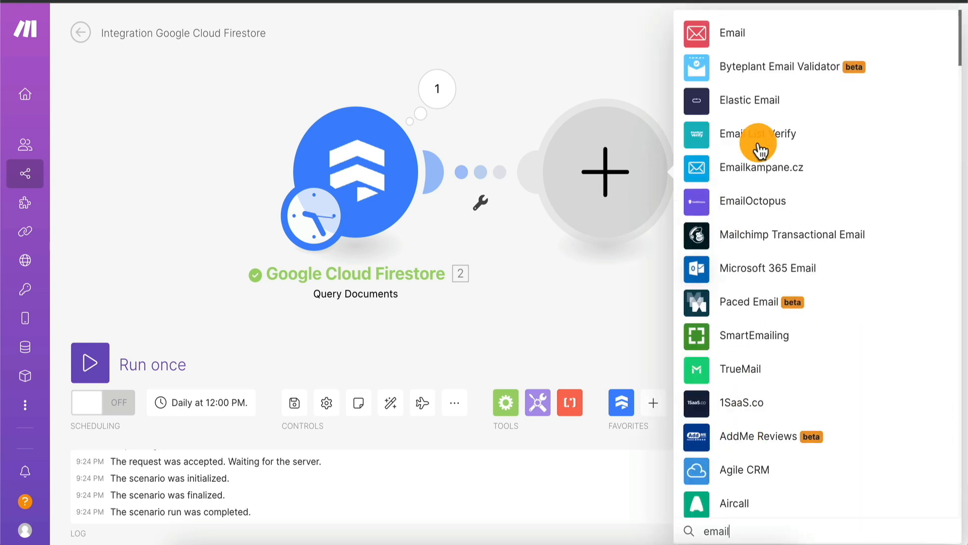
click(756, 34)
click(753, 325)
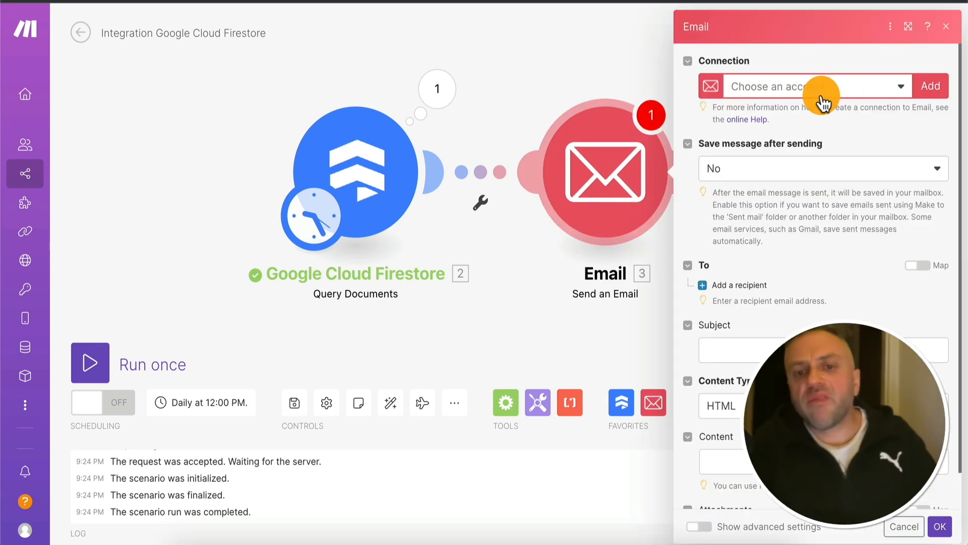
click(816, 91)
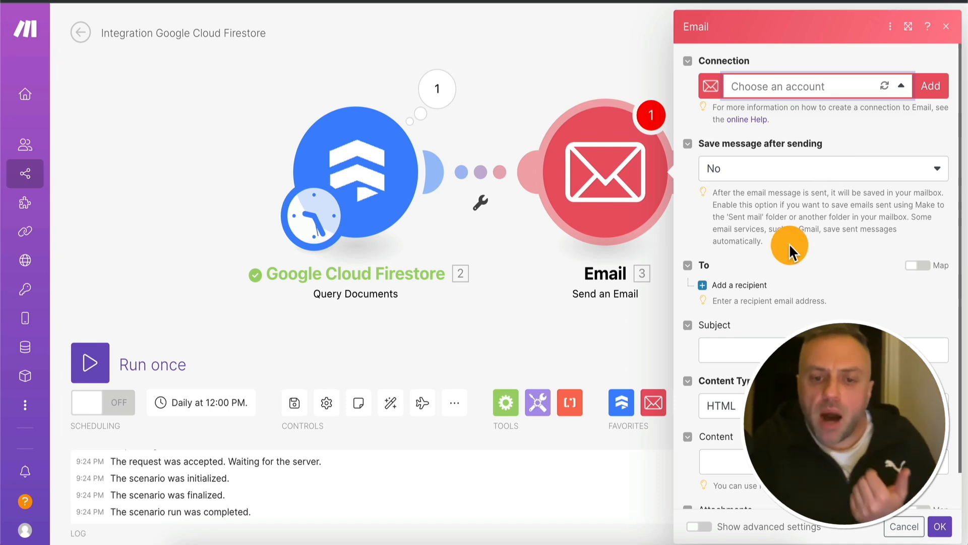
scroll(788, 243, down, 1)
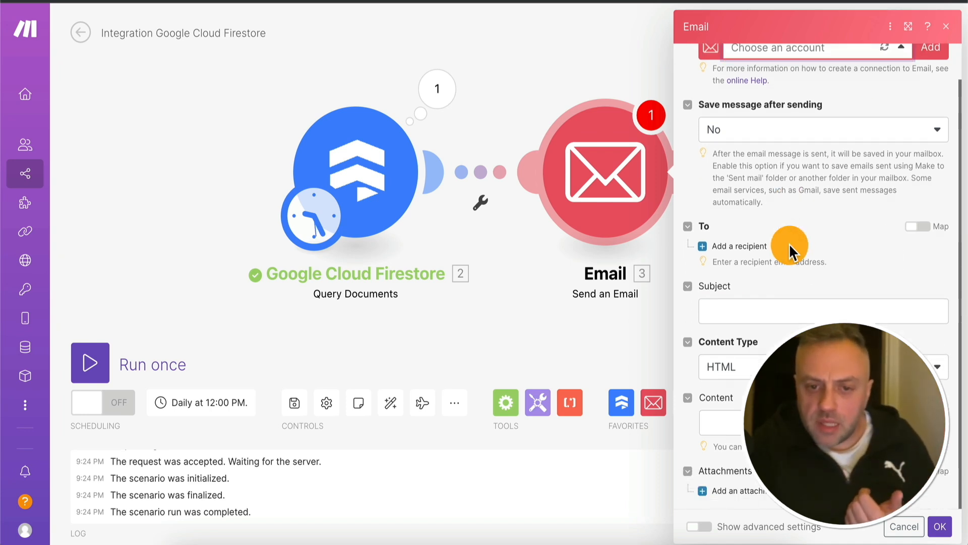
click(741, 248)
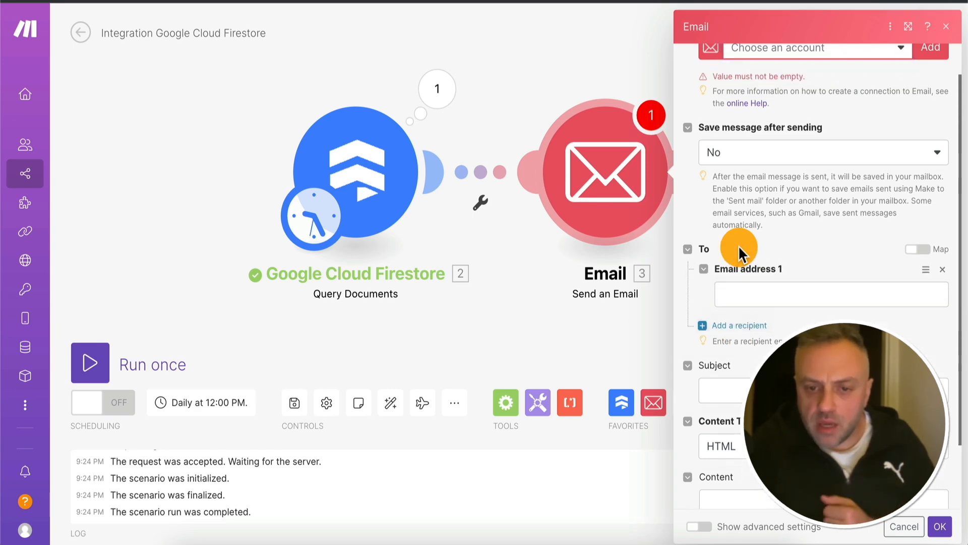
click(757, 292)
click(782, 252)
click(757, 294)
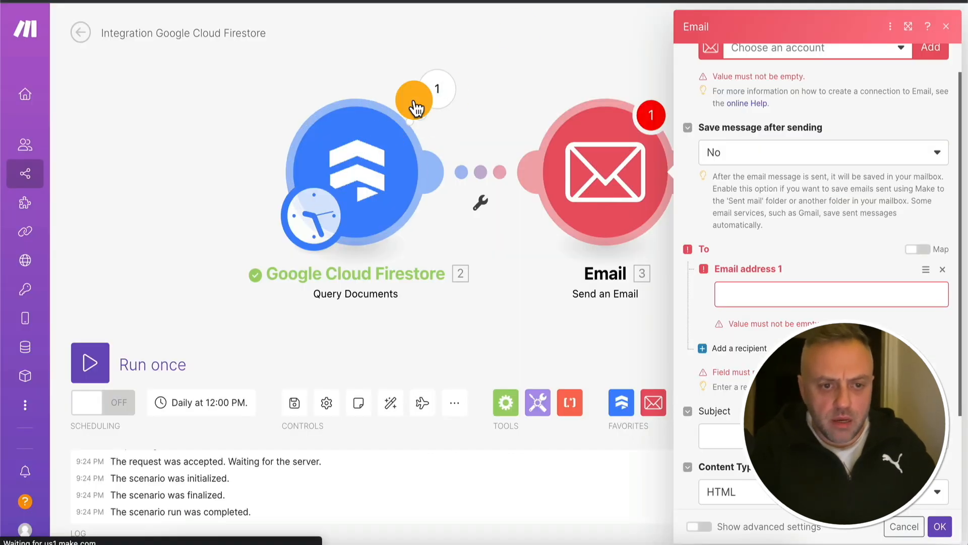
Step: Add a second Select field with the field path email to the Query Documents module and save its settings
right_click(381, 161)
click(439, 171)
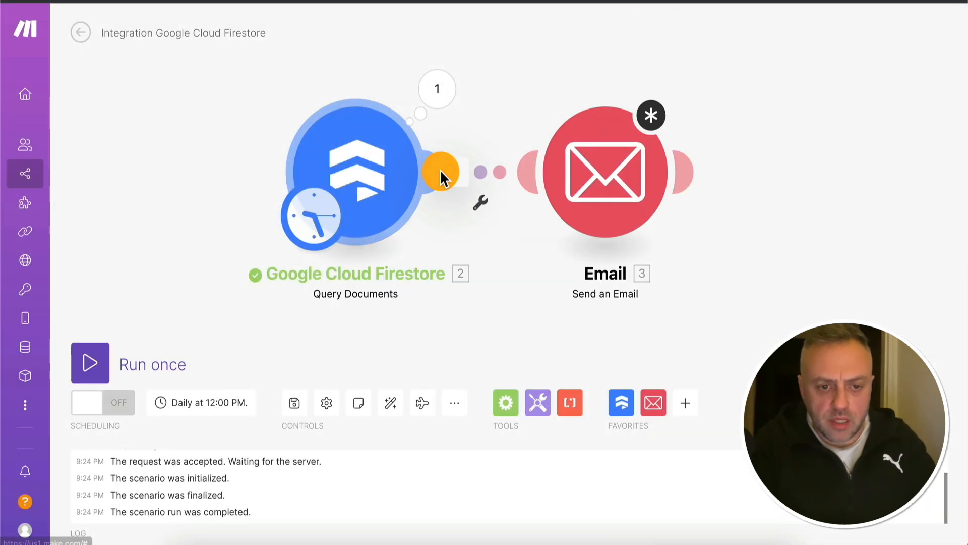
scroll(504, 330, down, 3)
scroll(505, 330, down, 1)
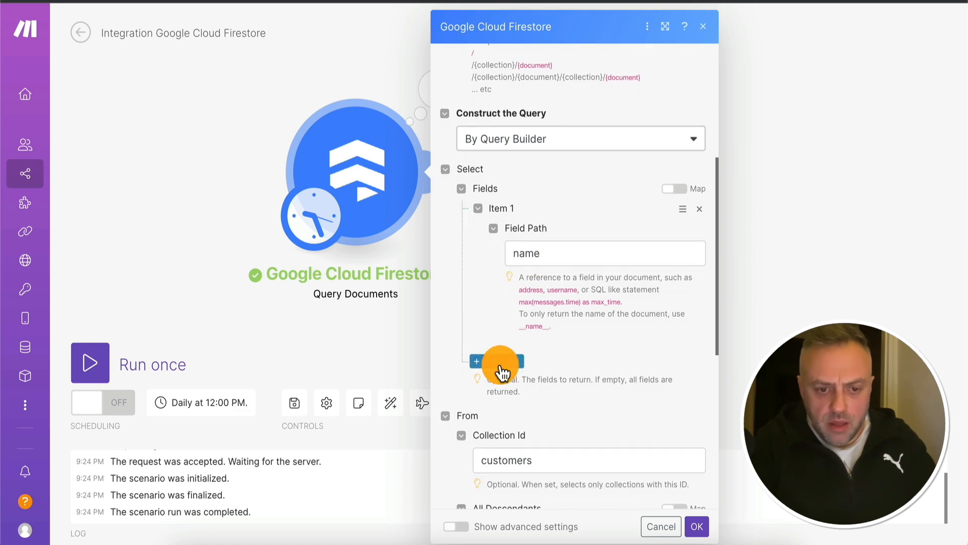
click(500, 362)
scroll(545, 328, down, 2)
click(550, 327)
text(email)
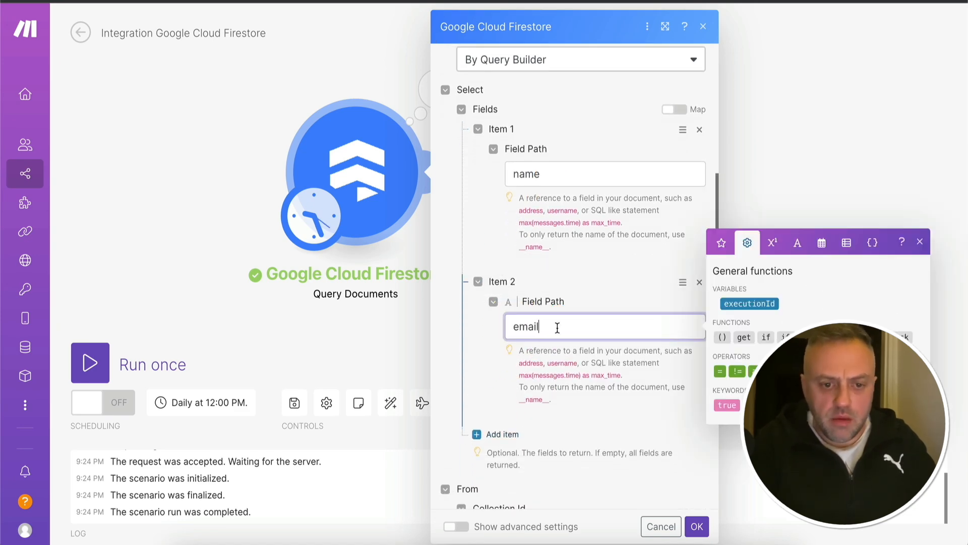
click(468, 372)
scroll(468, 372, down, 5)
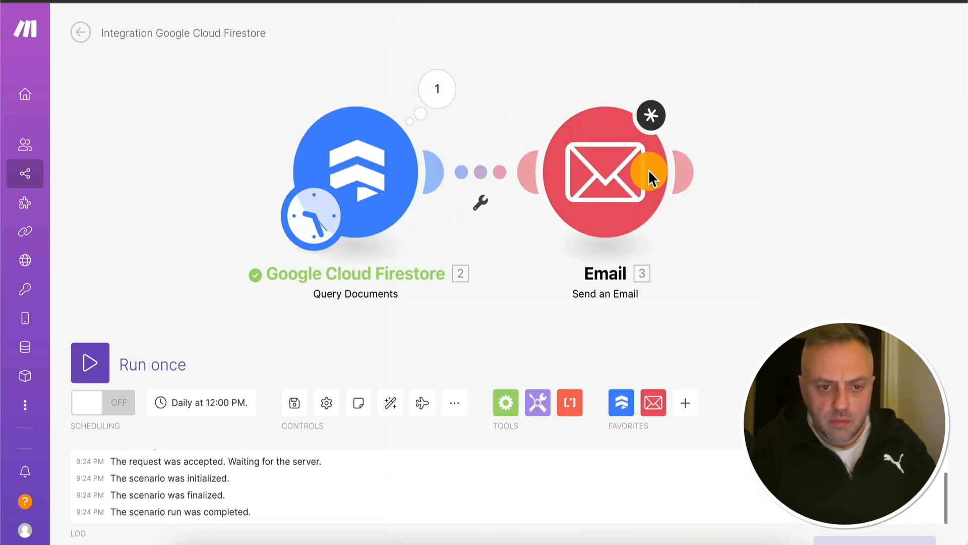
Step: Run only the Query Documents module and review the name and email fields in its output bundle
click(655, 153)
right_click(379, 174)
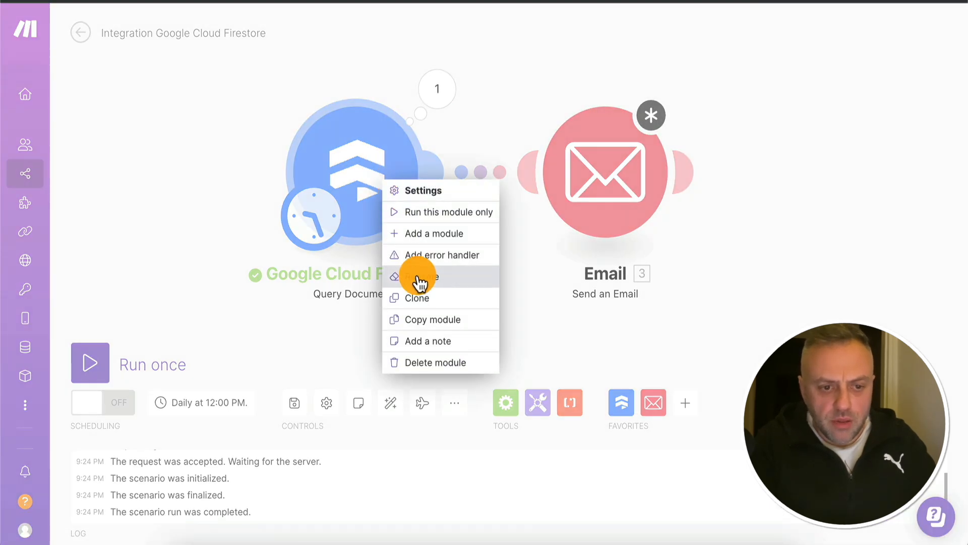
click(434, 214)
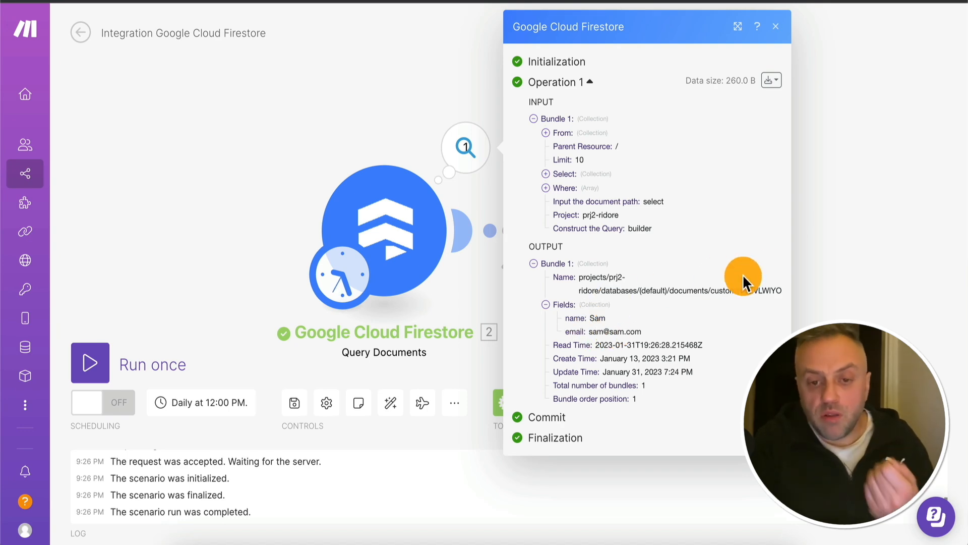
click(807, 237)
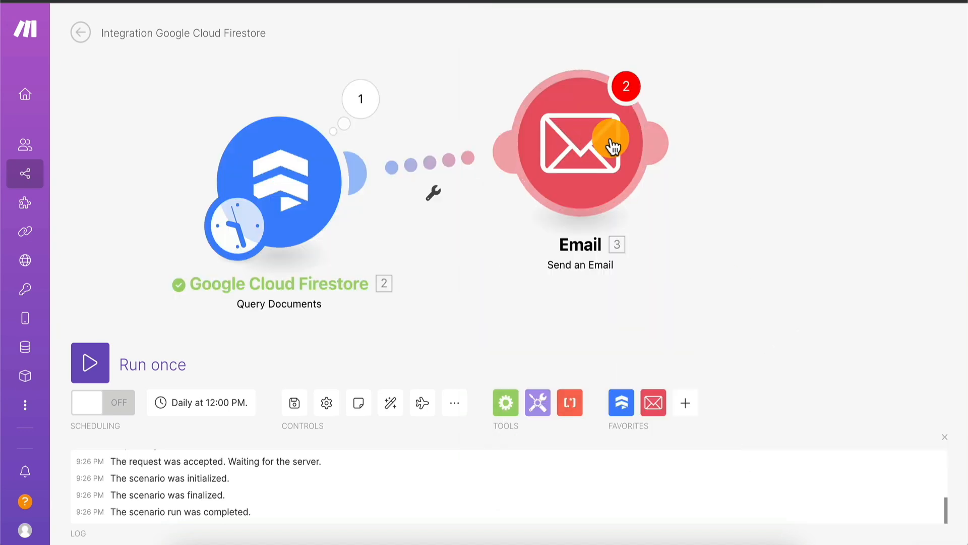
Step: In the Email module's settings, add a recipient mapped to the email field of the Query Documents output
click(583, 154)
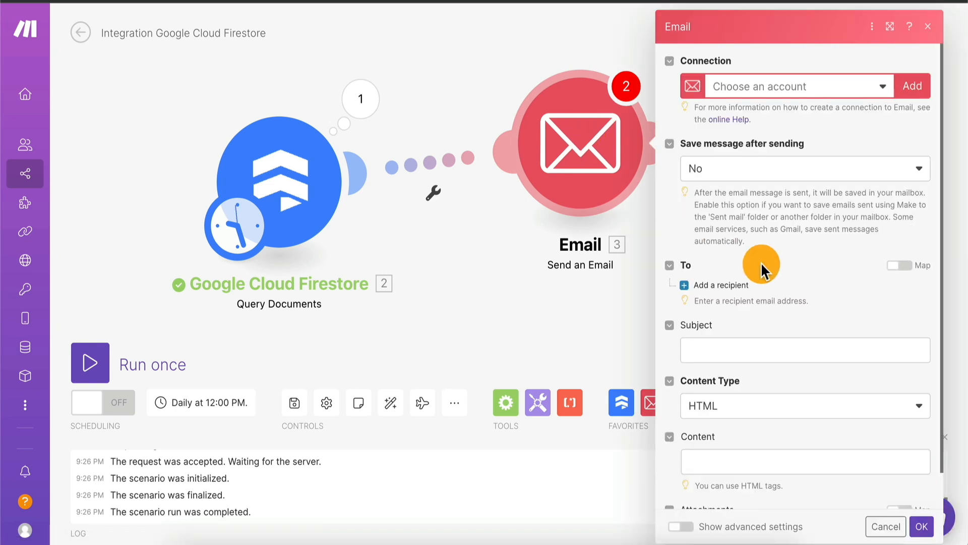
click(716, 293)
click(734, 308)
click(525, 379)
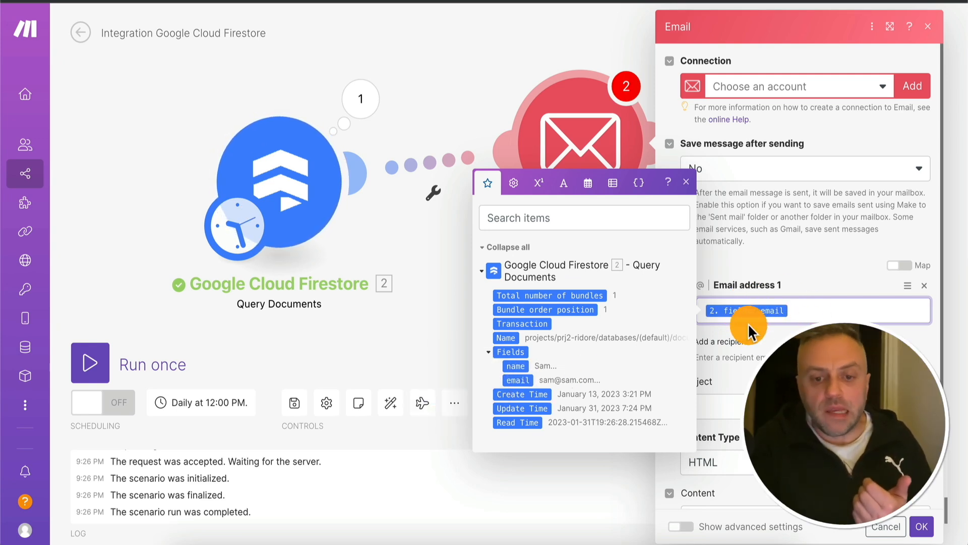
click(791, 340)
Step: Set the email subject to "Your flight is in 48 hours. Please check in now"
scroll(738, 399, down, 1)
scroll(737, 403, down, 2)
click(740, 315)
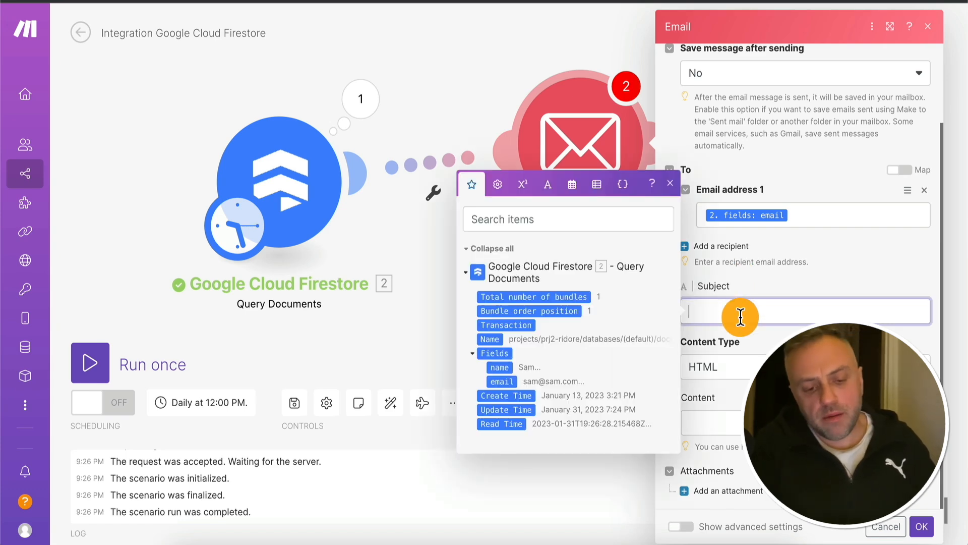
text(Chec)
key(BackSpace)
key(BackSpace)
key(BackSpace)
key(BackSpace)
text(Y)
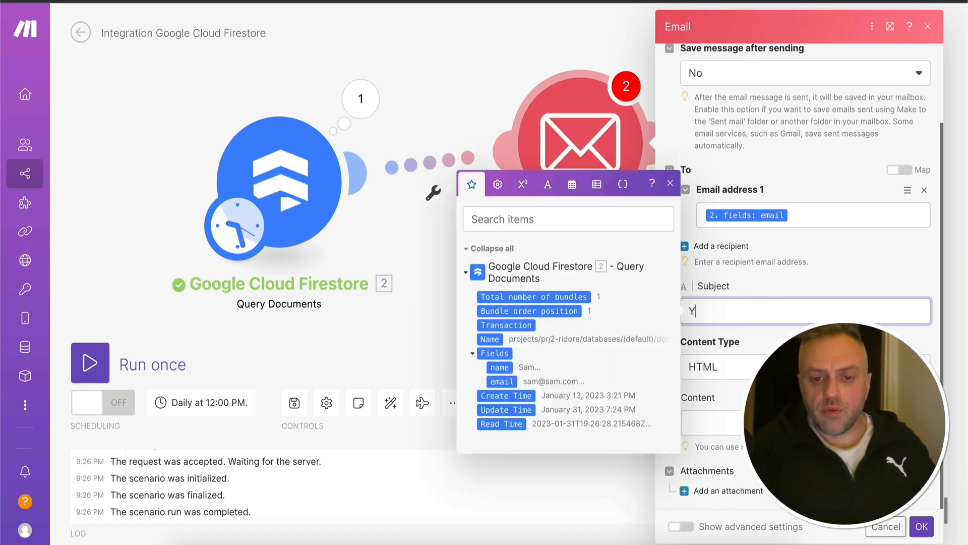
text(our flight is in 48 hour)
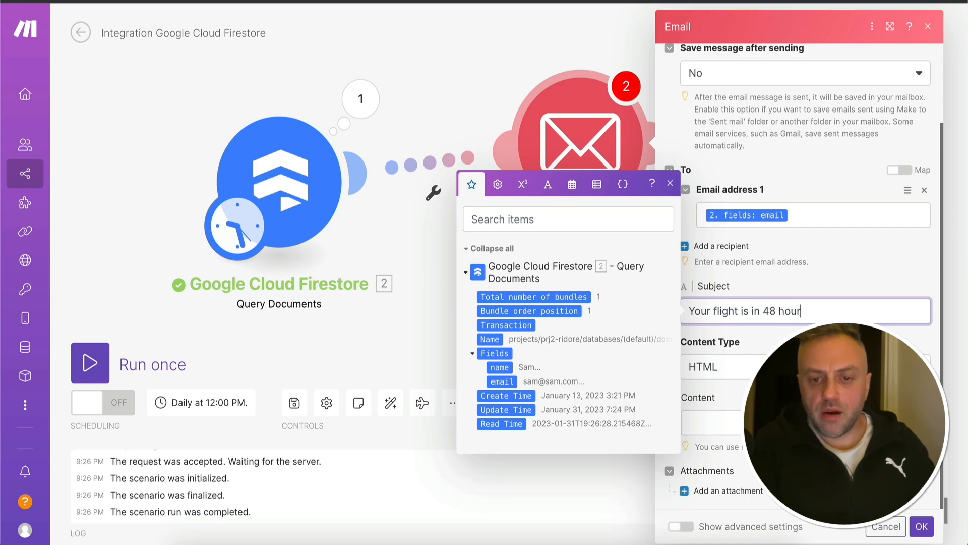
text(s. Please check in now)
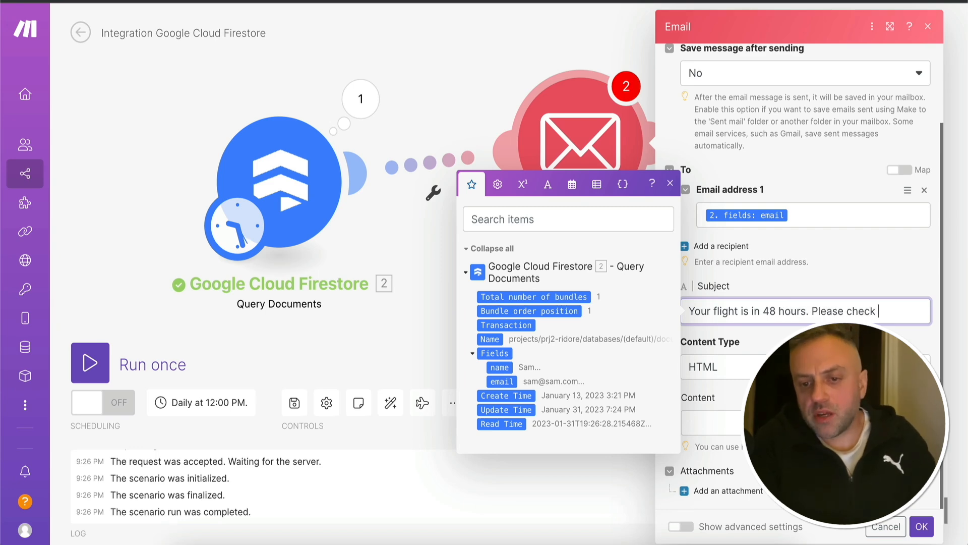
key(Tab)
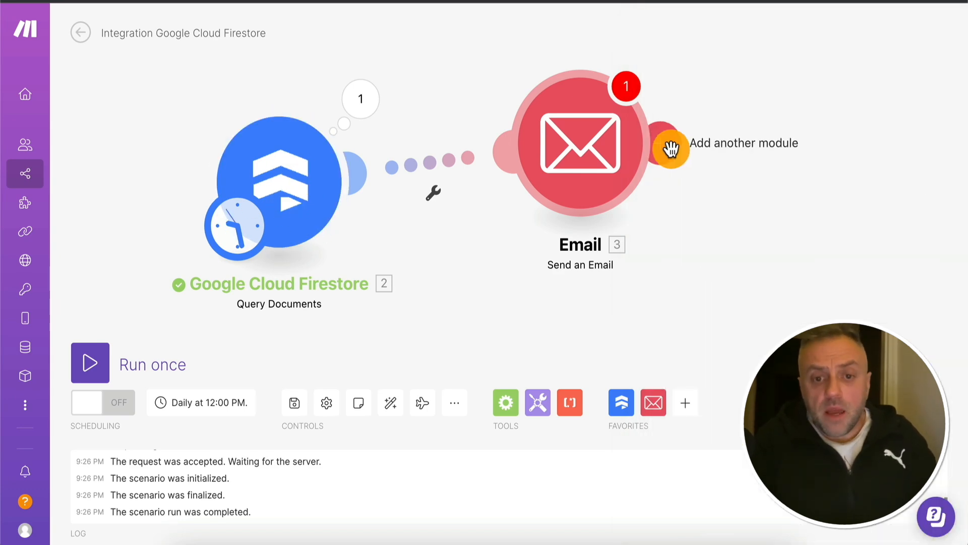
Step: Rearrange the Query Documents and Email modules on the canvas so that they sit farther apart
click(664, 146)
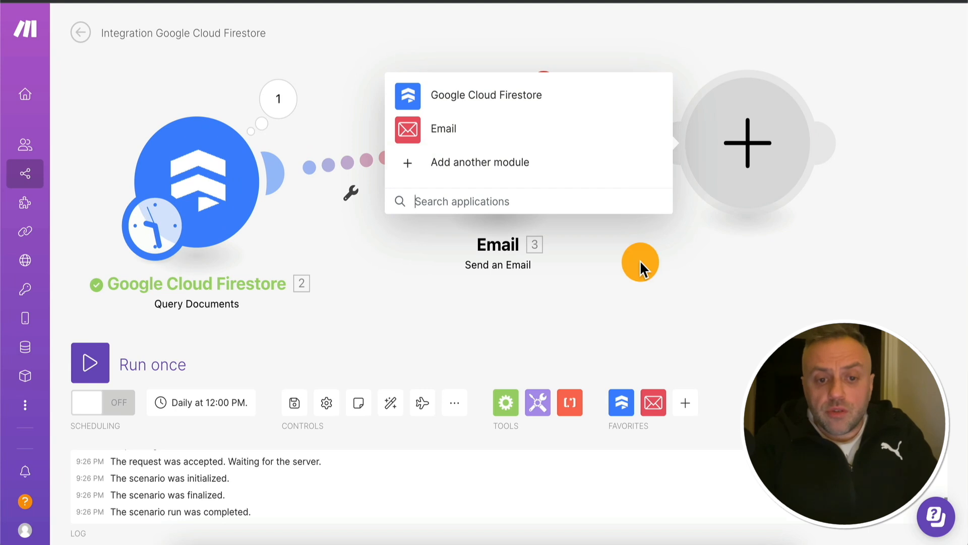
click(641, 262)
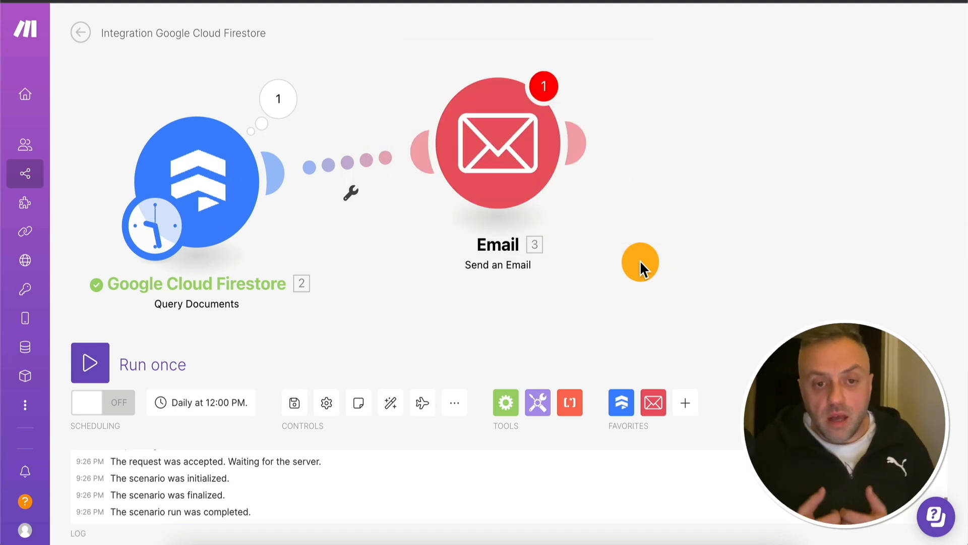
drag(452, 154, 605, 147)
drag(190, 210, 274, 174)
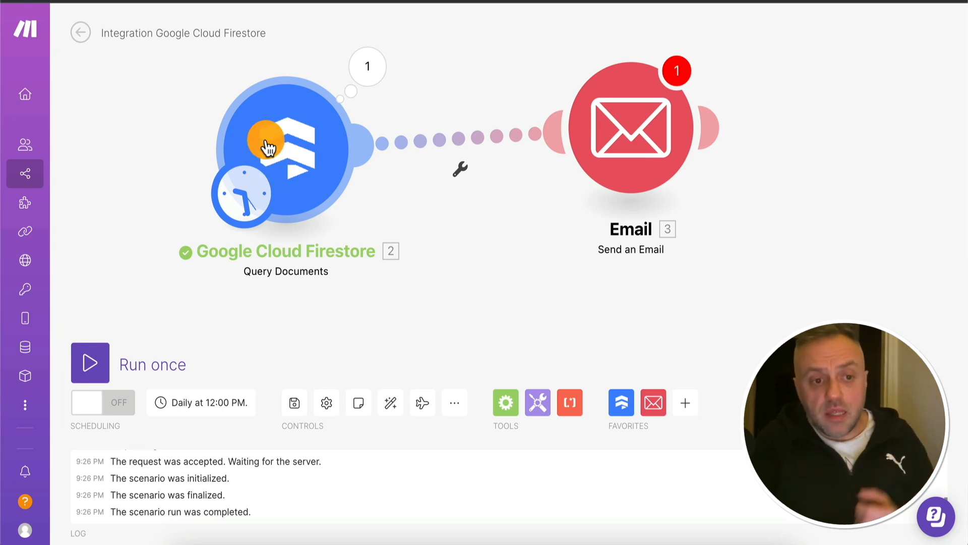
Step: Review the Where filter in the Query Documents settings and browse the list of available applications
click(317, 222)
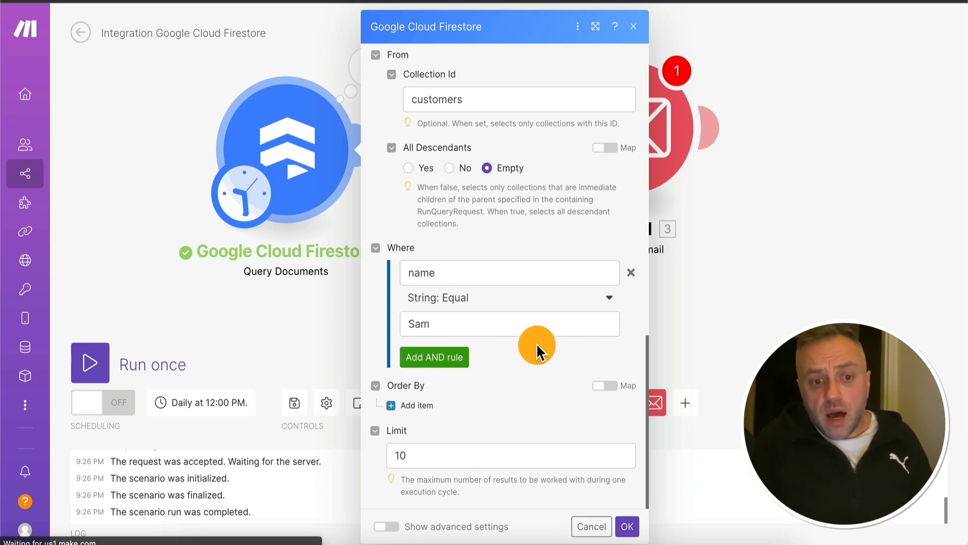
click(629, 526)
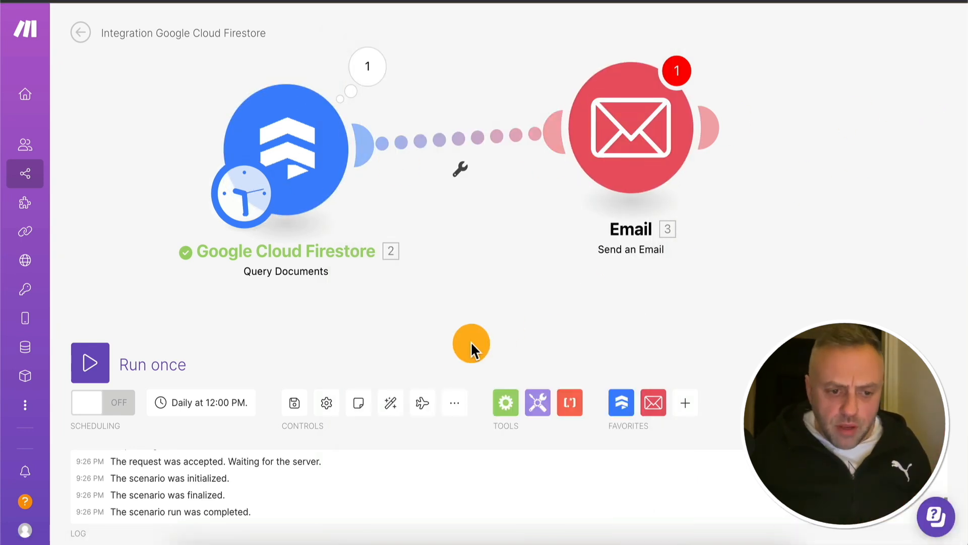
click(684, 403)
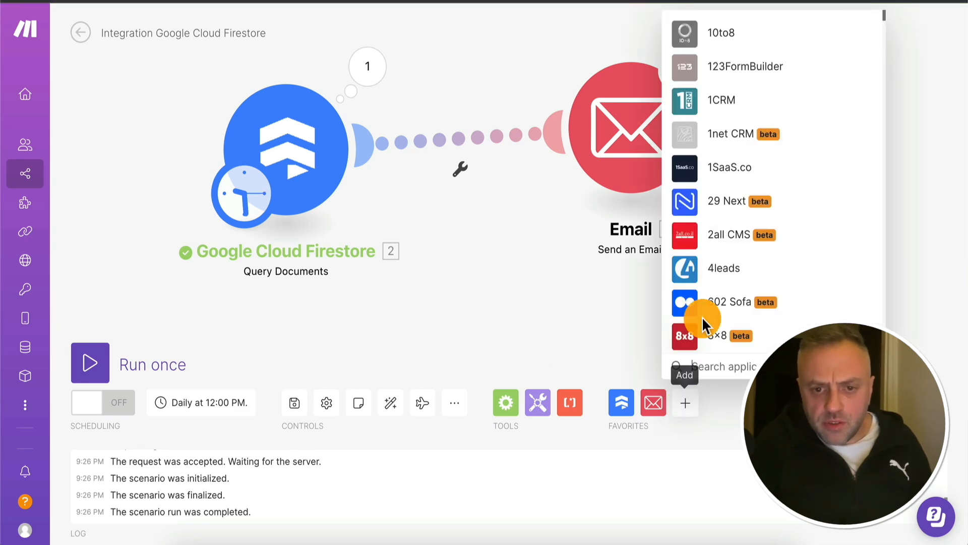
scroll(753, 121, down, 5)
scroll(752, 121, down, 20)
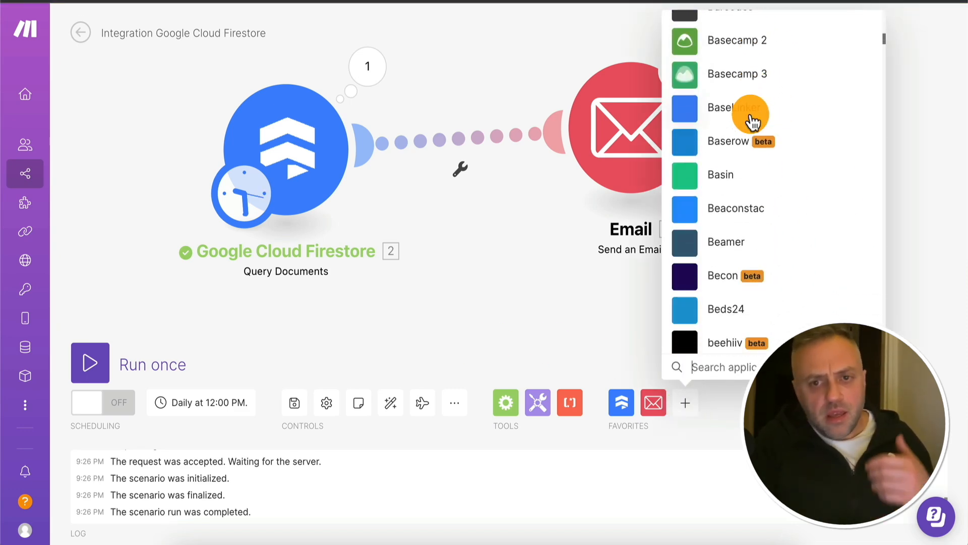
scroll(753, 121, down, 20)
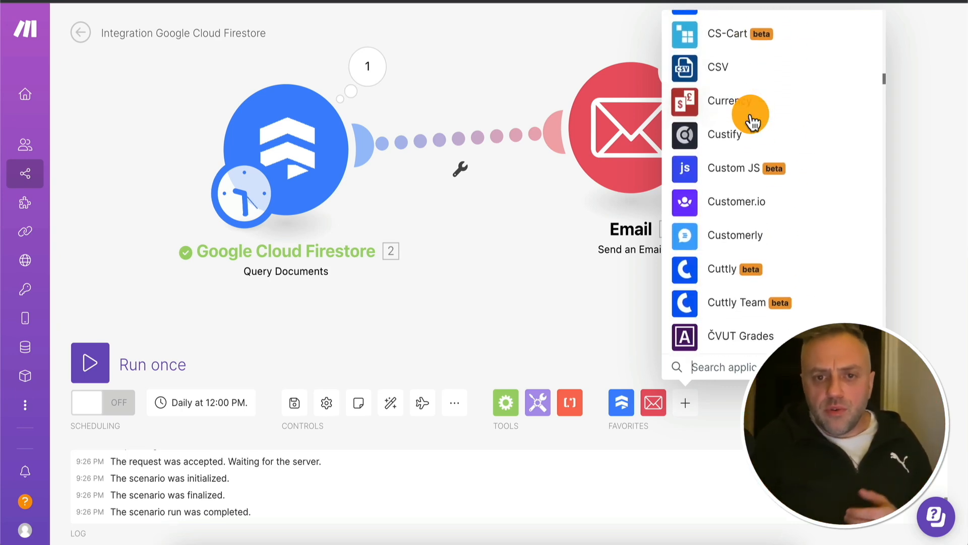
scroll(739, 220, down, 15)
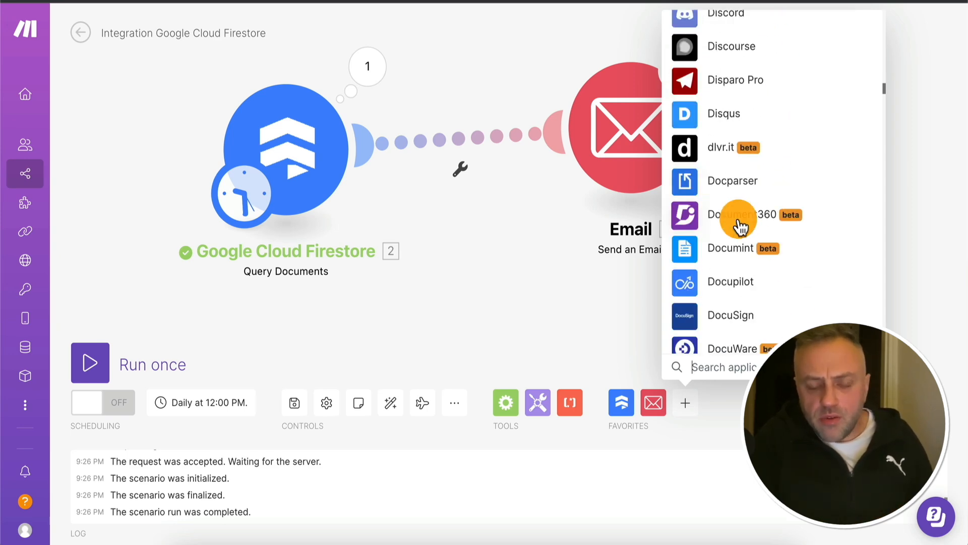
click(145, 220)
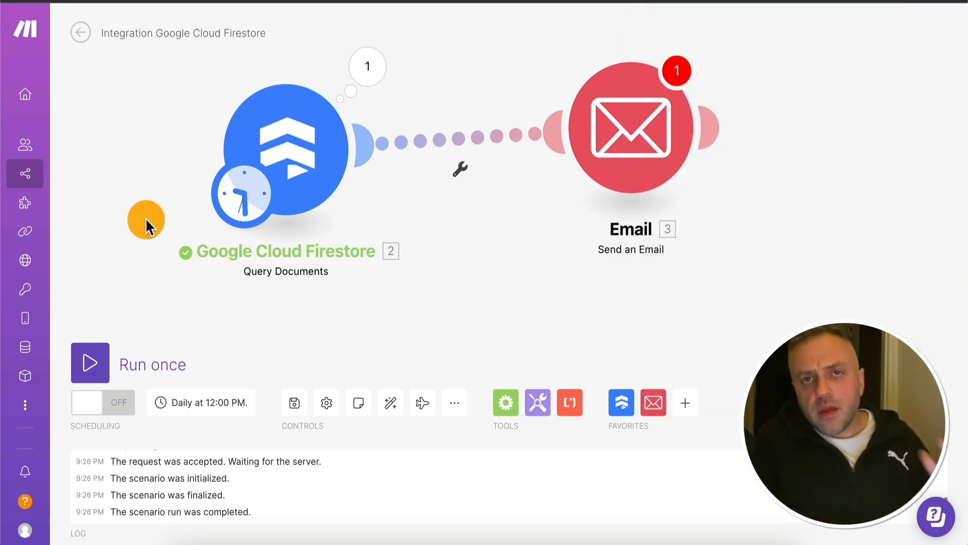
Step: Examine the scenario's schedule settings and the available run frequency options
click(248, 201)
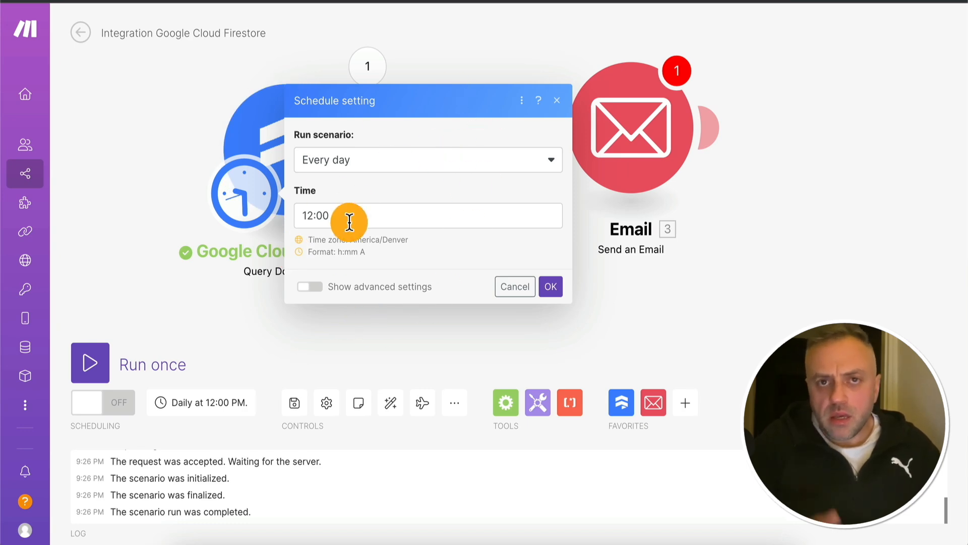
click(346, 159)
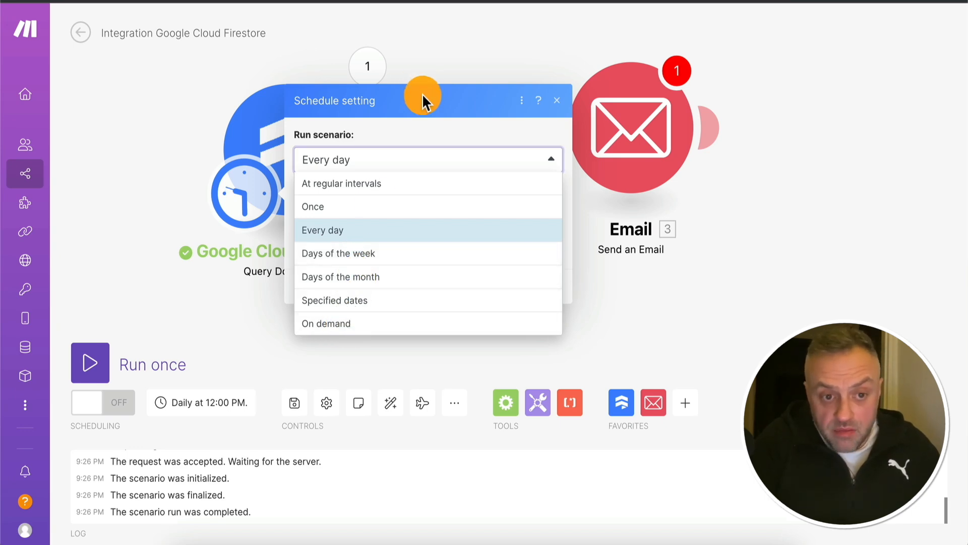
click(714, 225)
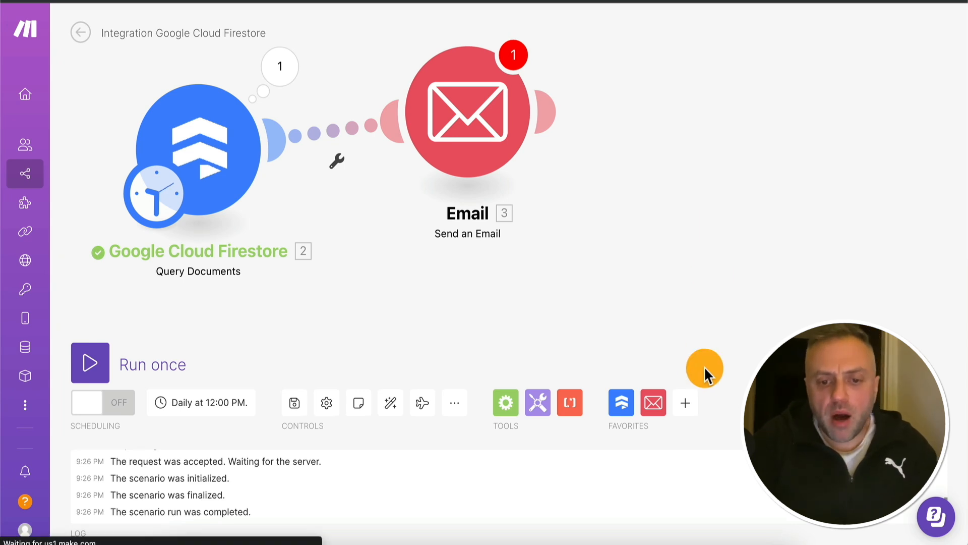
Step: Find the Webhooks application and add its Custom webhook trigger as a separate module on the canvas
click(690, 403)
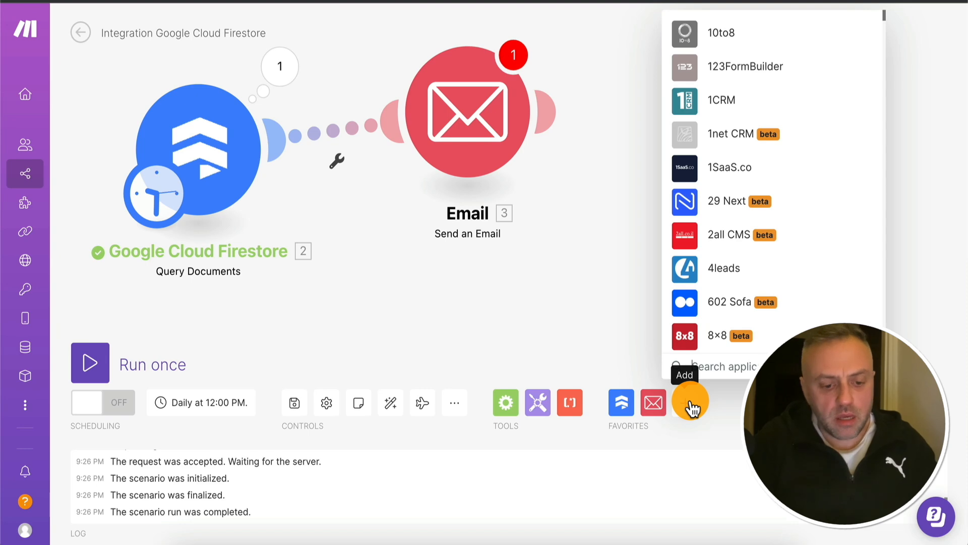
text(webh)
click(729, 40)
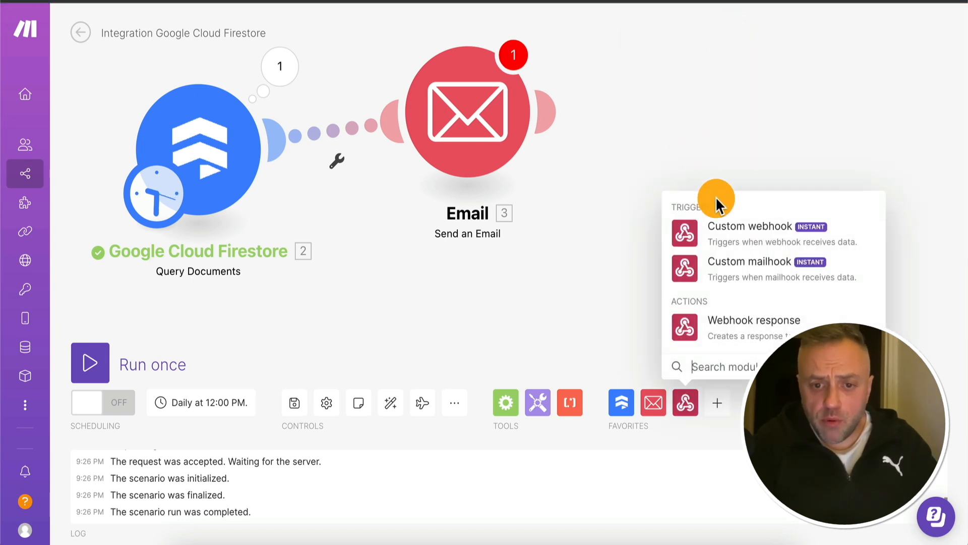
click(737, 235)
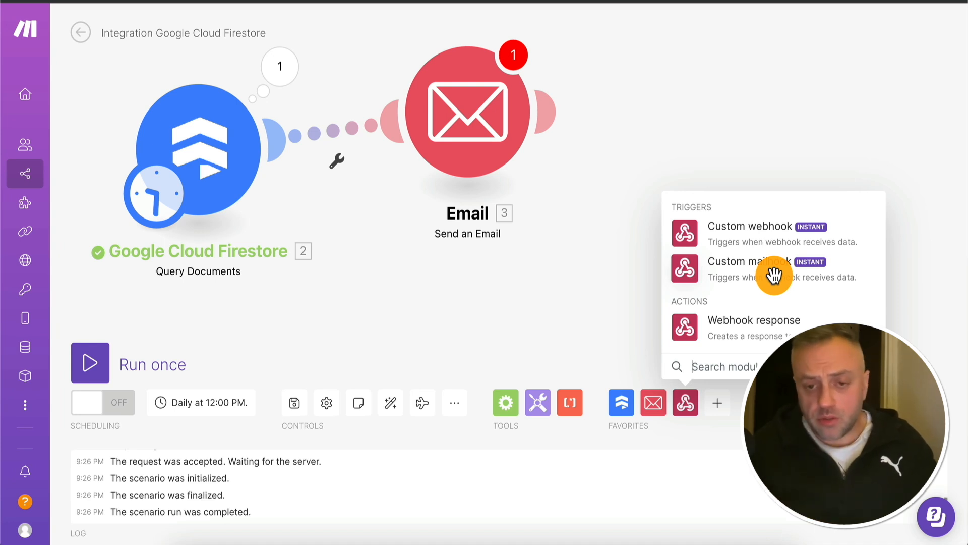
click(749, 226)
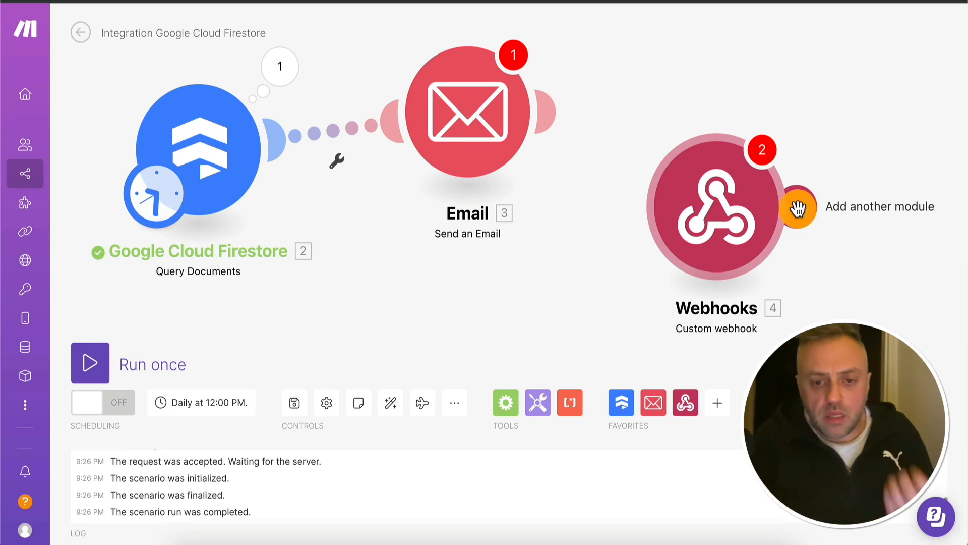
Step: Create a webhook named Webhook1 from the Custom webhook module's settings, then dismiss the settings
click(736, 225)
click(502, 201)
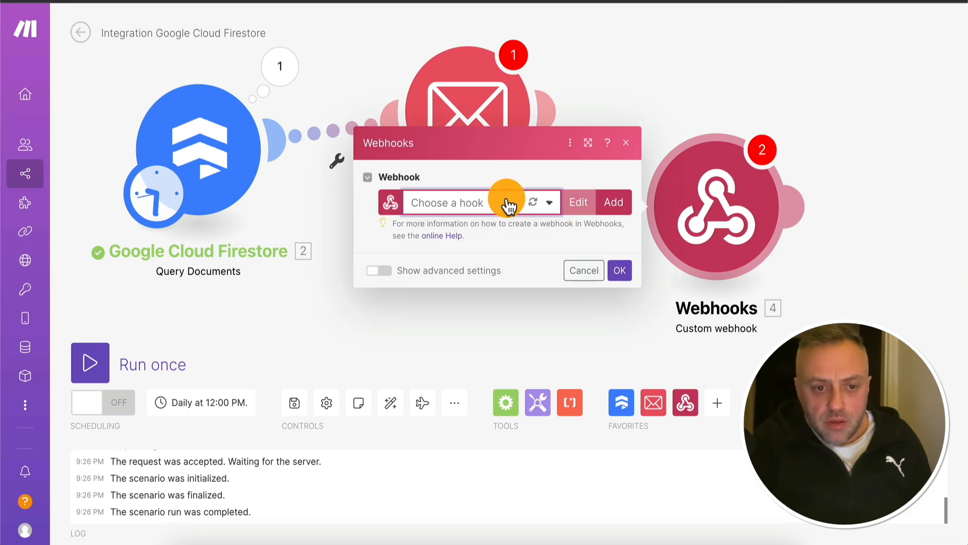
click(492, 200)
click(612, 206)
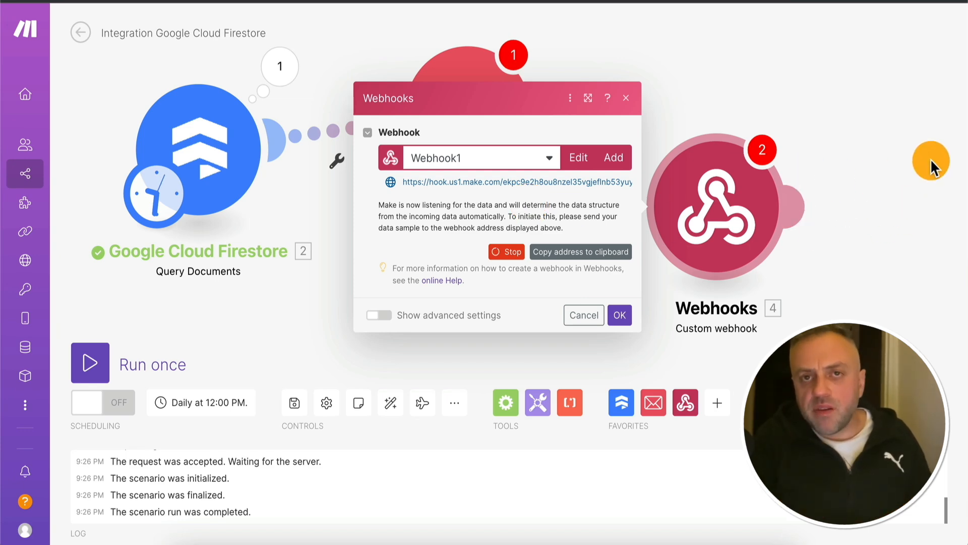
click(599, 316)
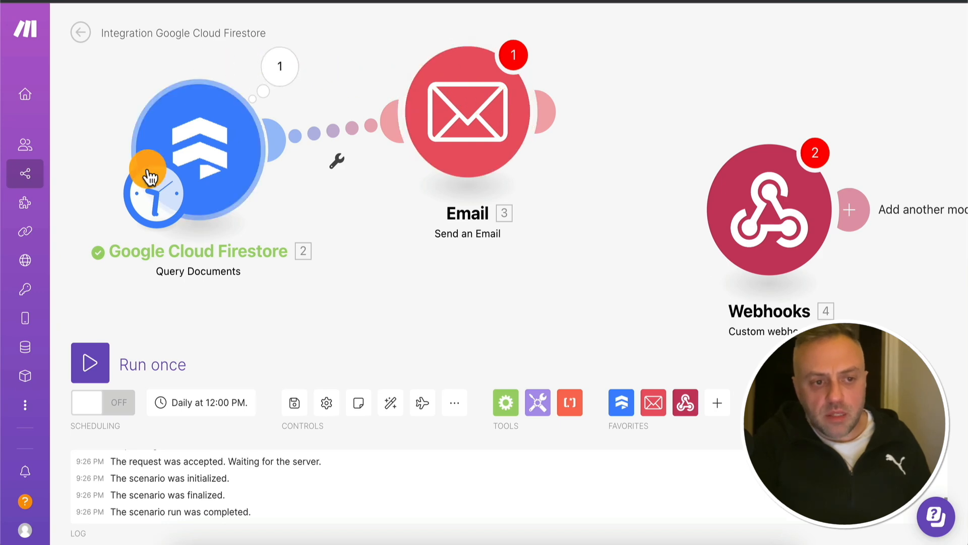
Step: Choose Webhook1 in the Custom webhook module to inspect its address, then close the settings without saving
click(813, 158)
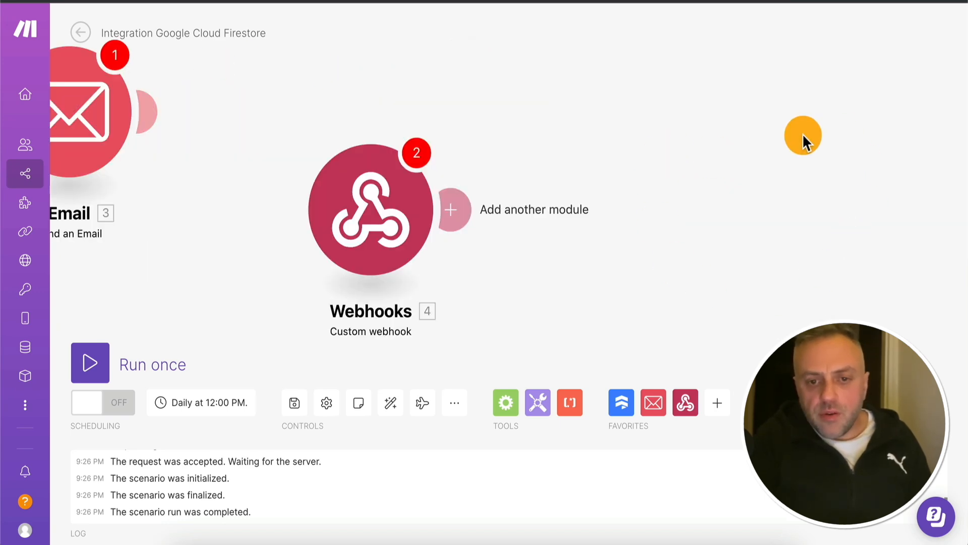
click(391, 205)
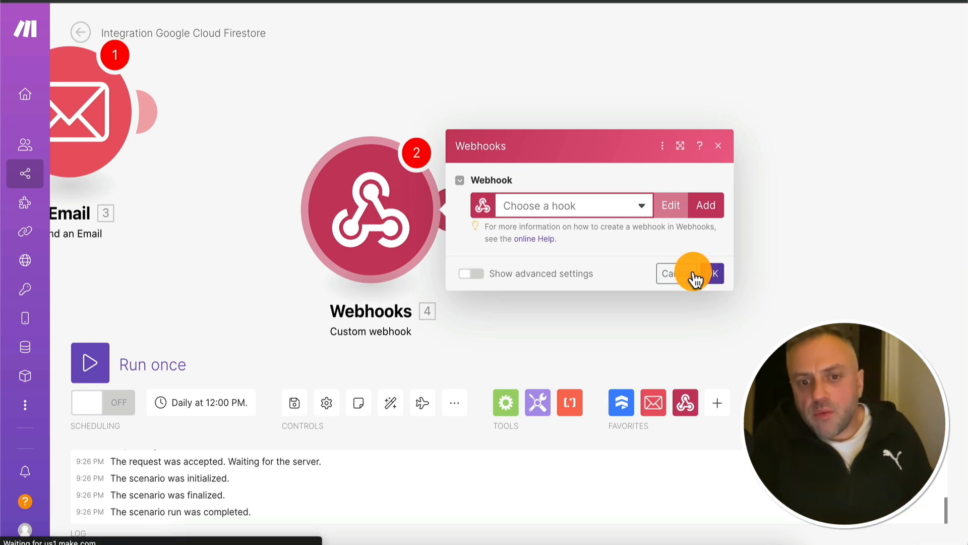
click(679, 276)
click(388, 206)
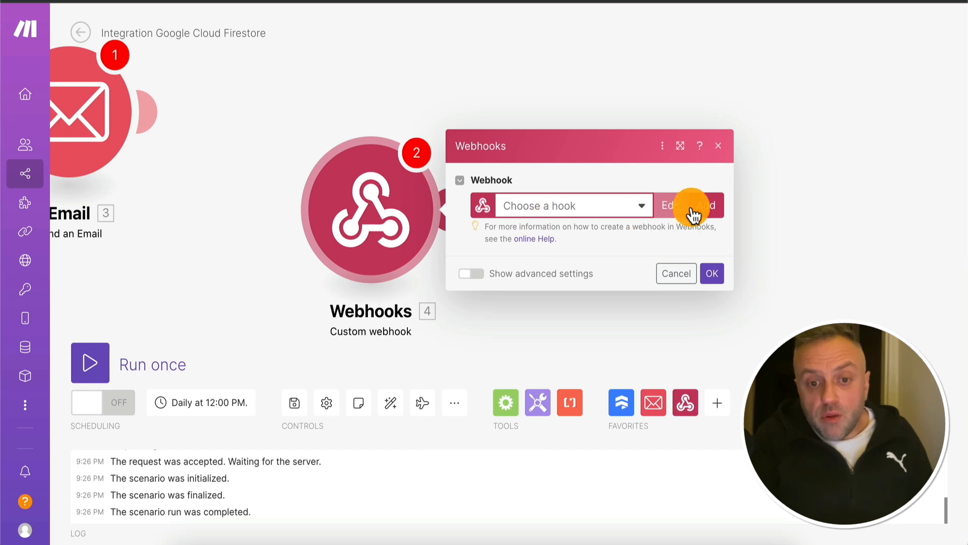
click(632, 207)
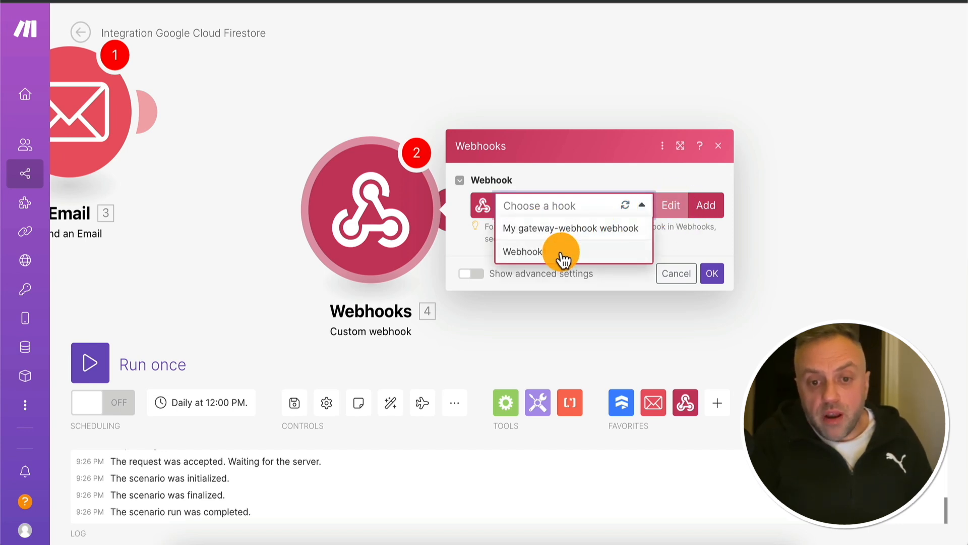
click(565, 252)
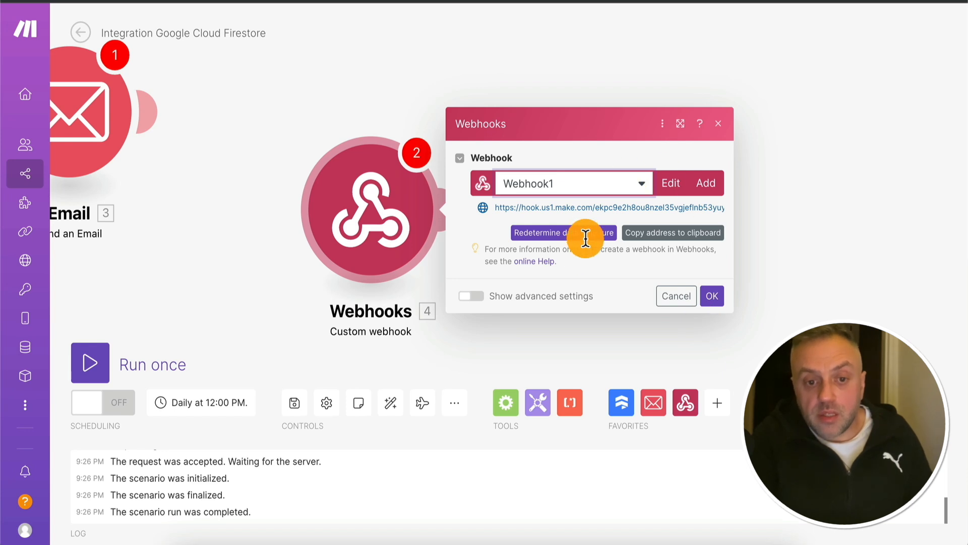
click(676, 296)
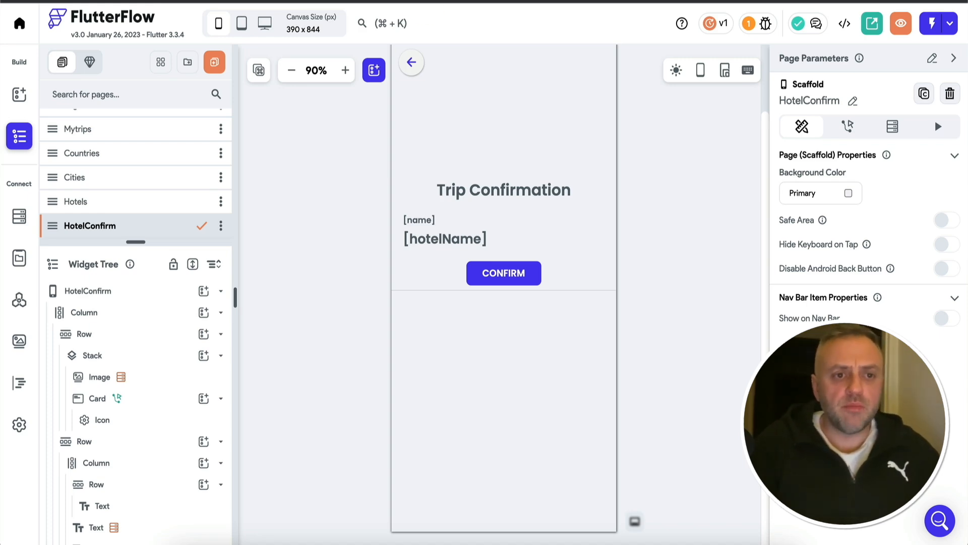
Step: Switch to the TravelBookingApp flowchart to view the app's background tasks
click(230, 0)
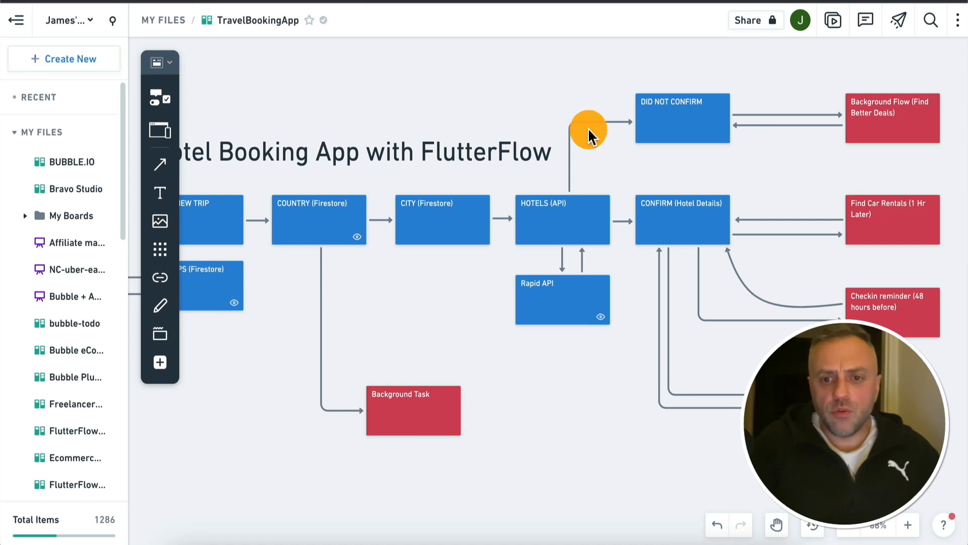